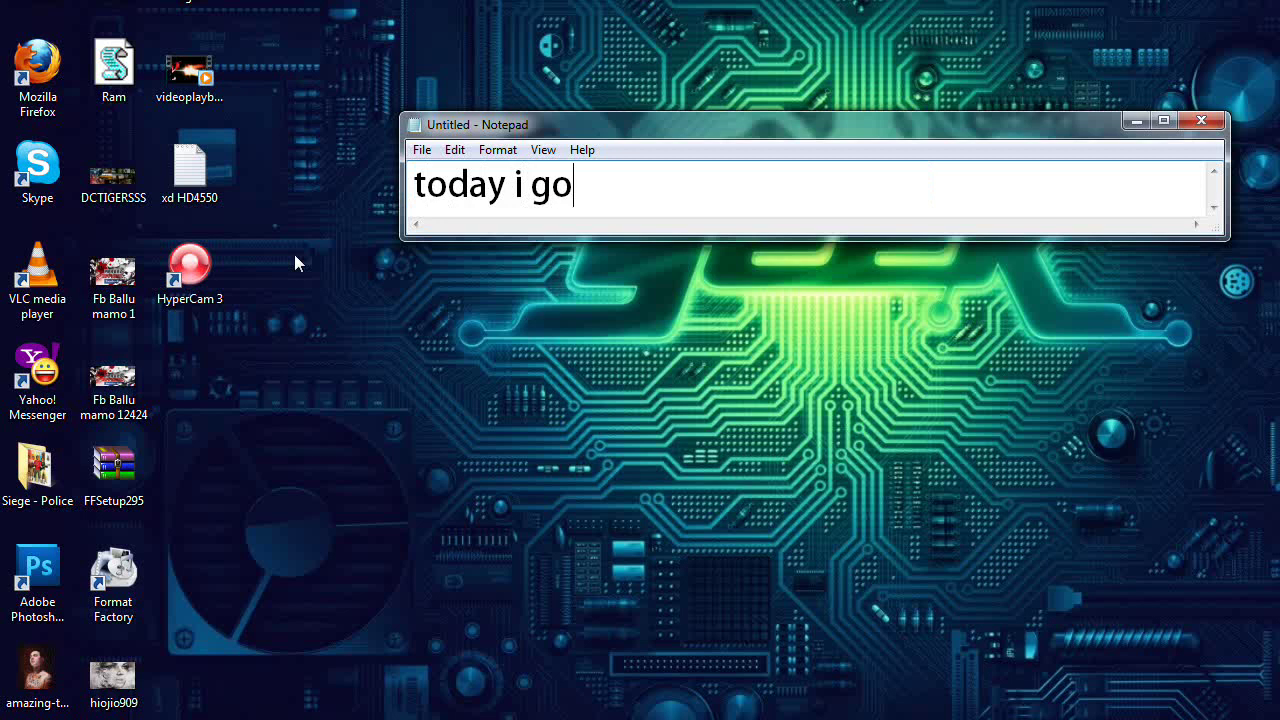
Complete the opening line so it reads "today i gona tell you how to improve Gaming performance on PC"
text(tell y)
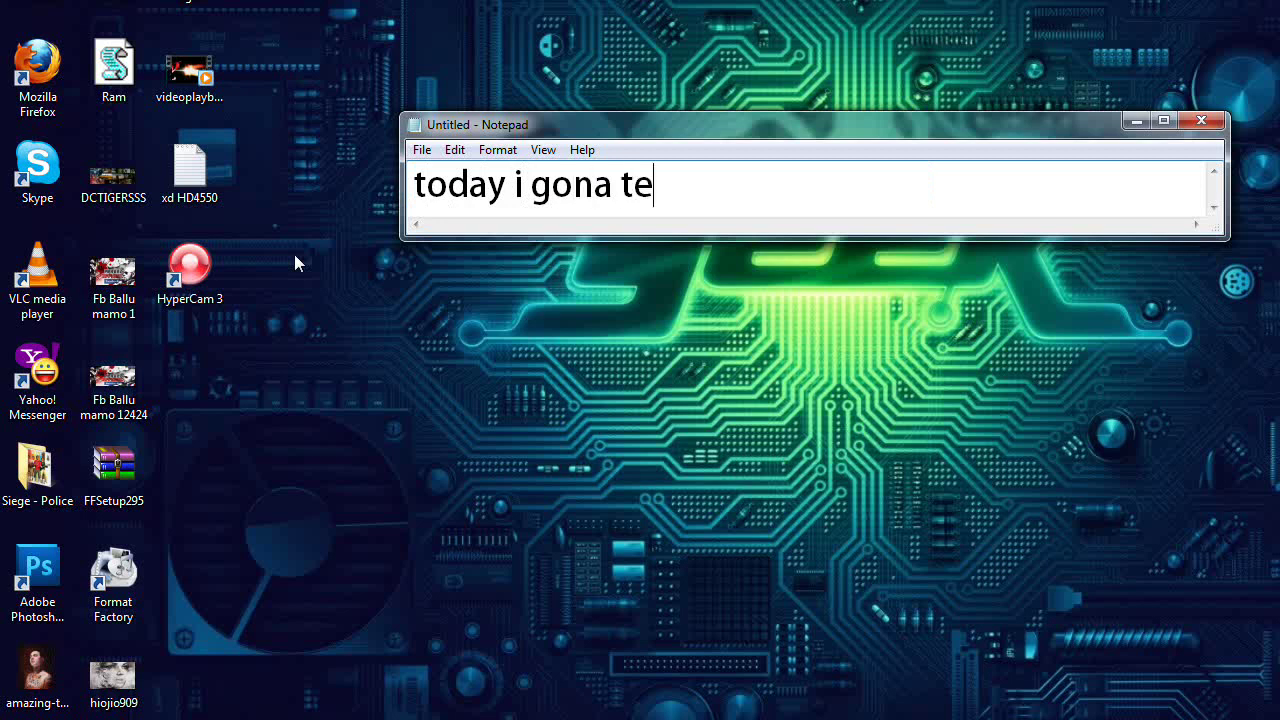
text(ou )
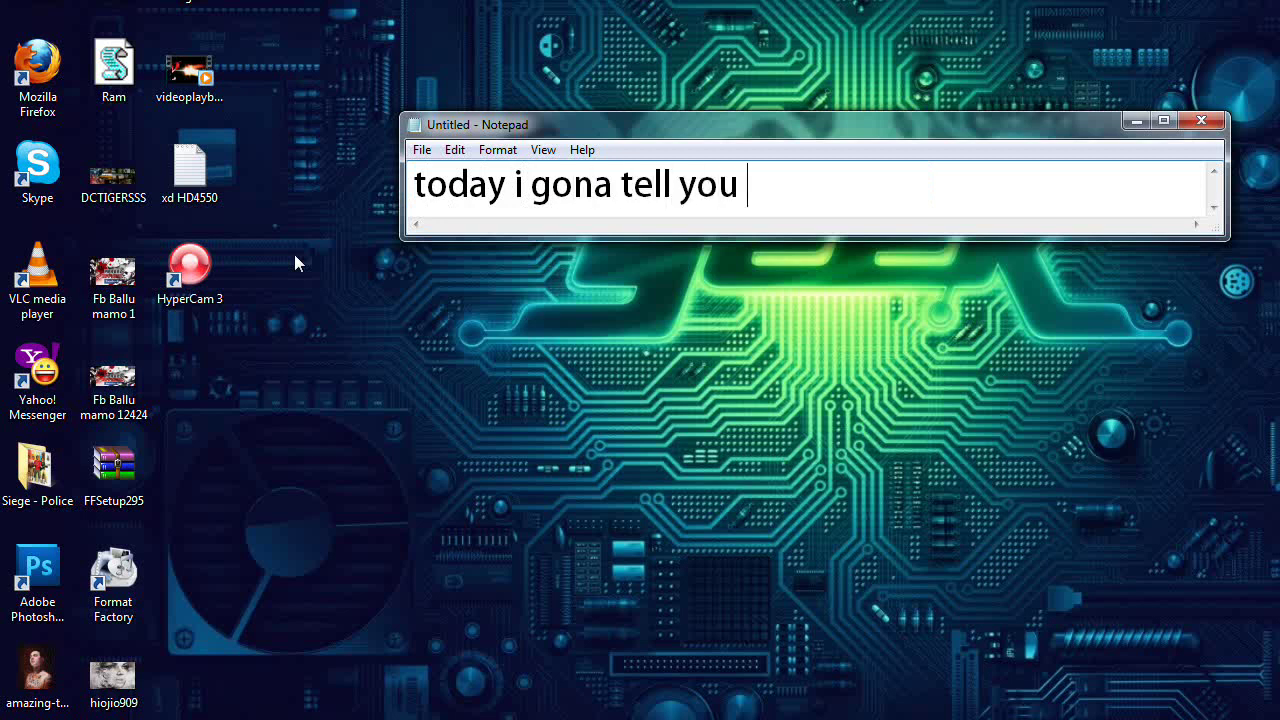
text(how to)
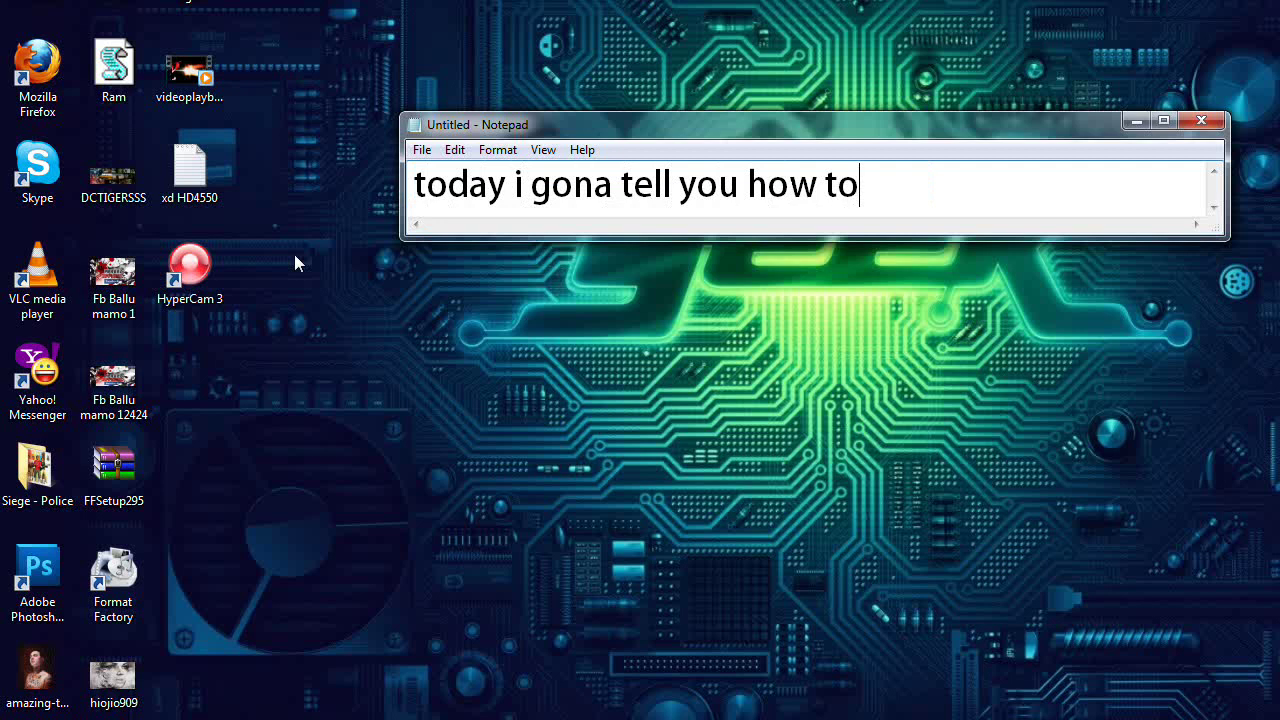
text( impr)
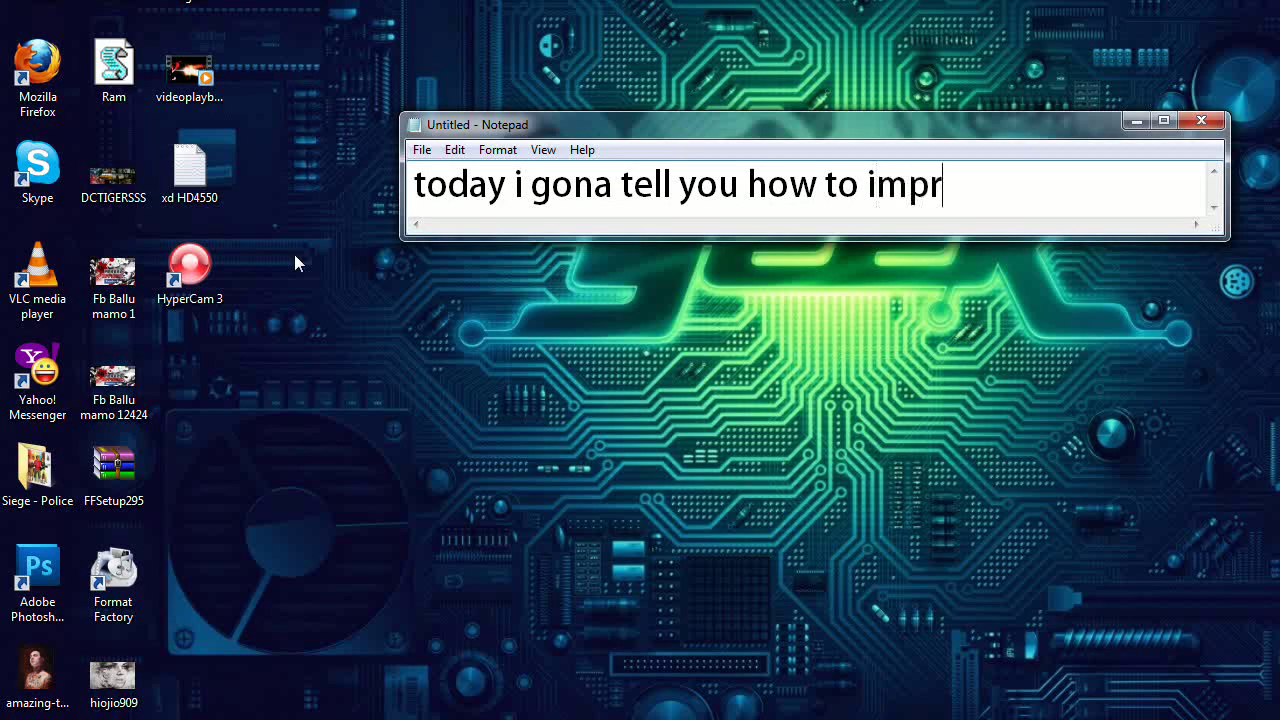
text(ove Gaming )
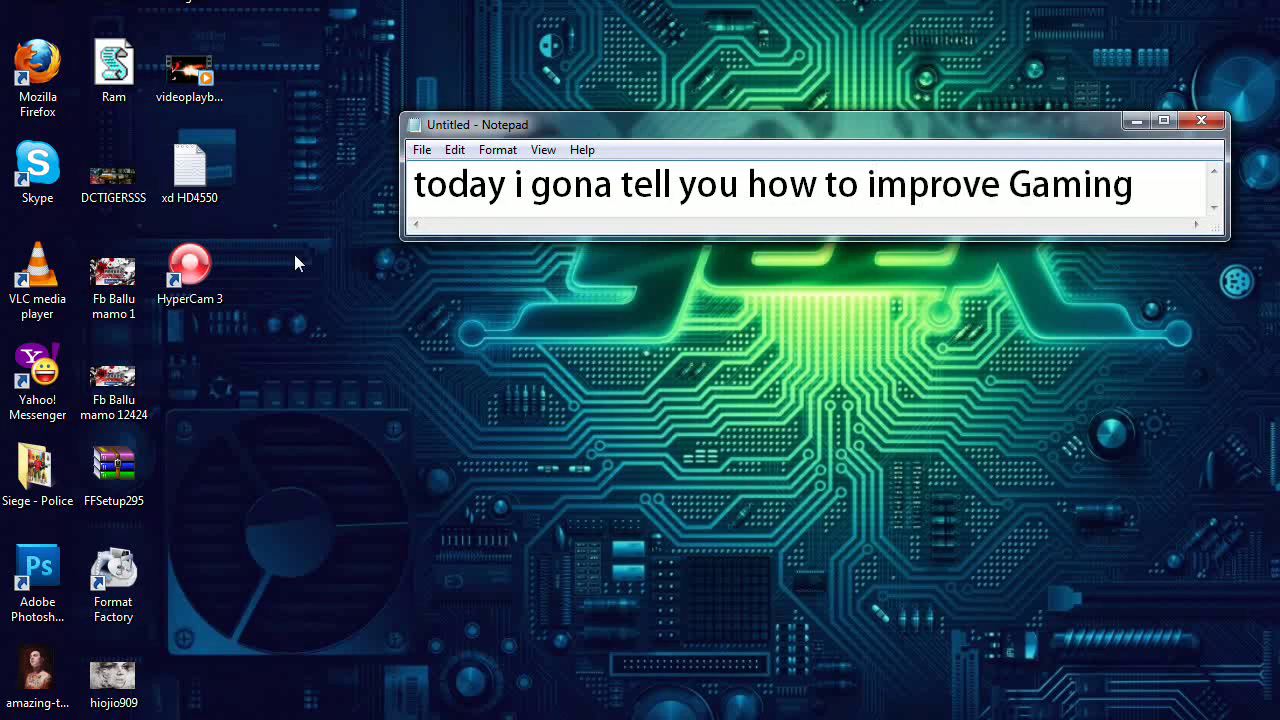
text(performance )
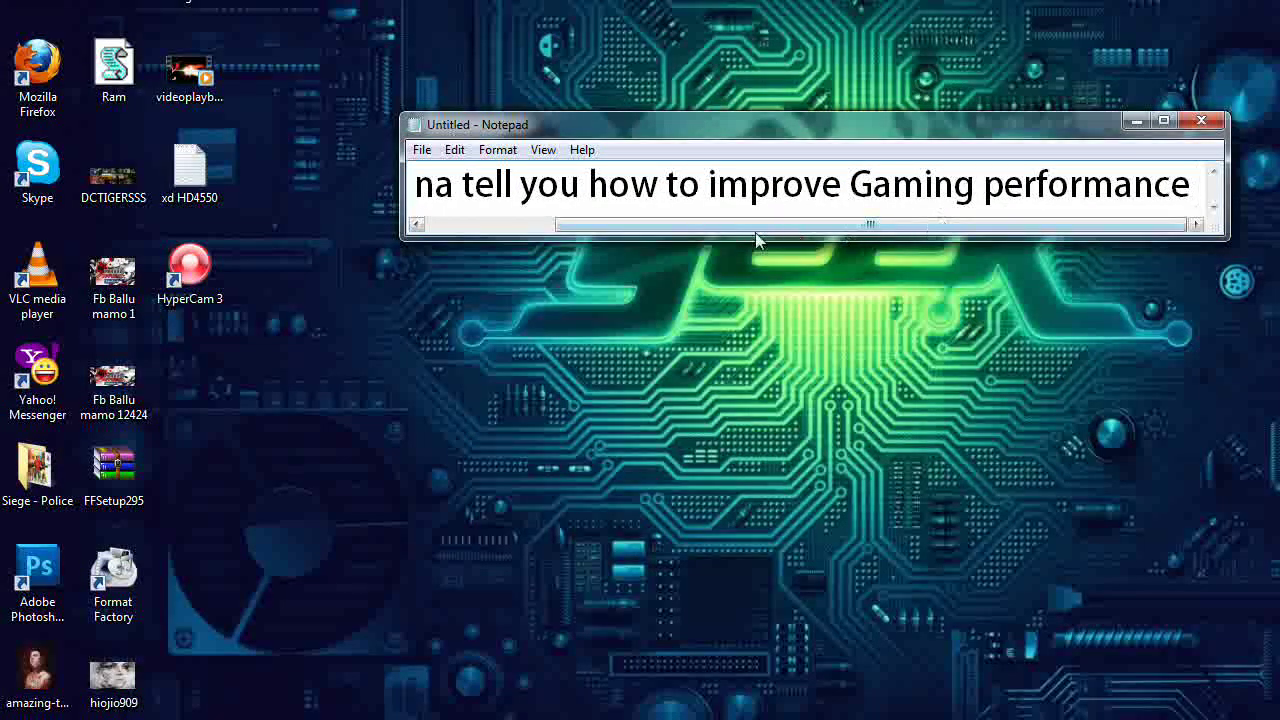
text(on PC)
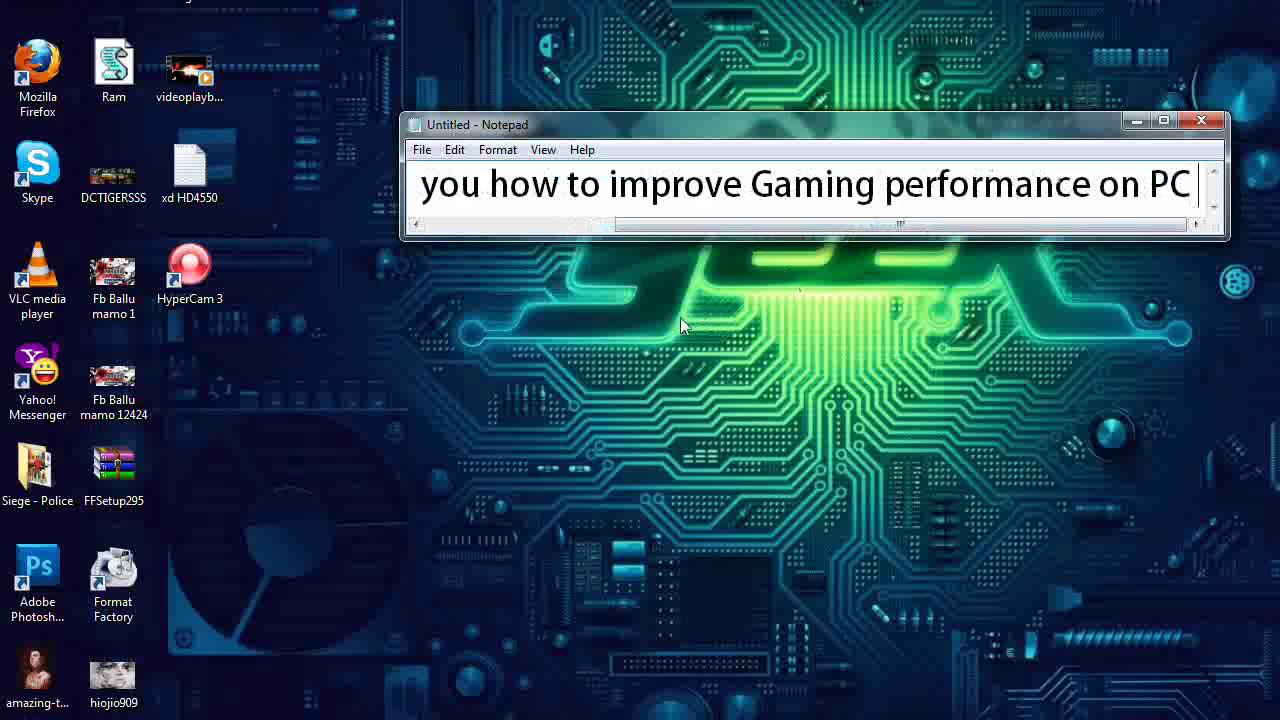
Add a second line reading "This Trick Will Show you Improve your games perfprmace and smoother game"
key(Return)
text(This )
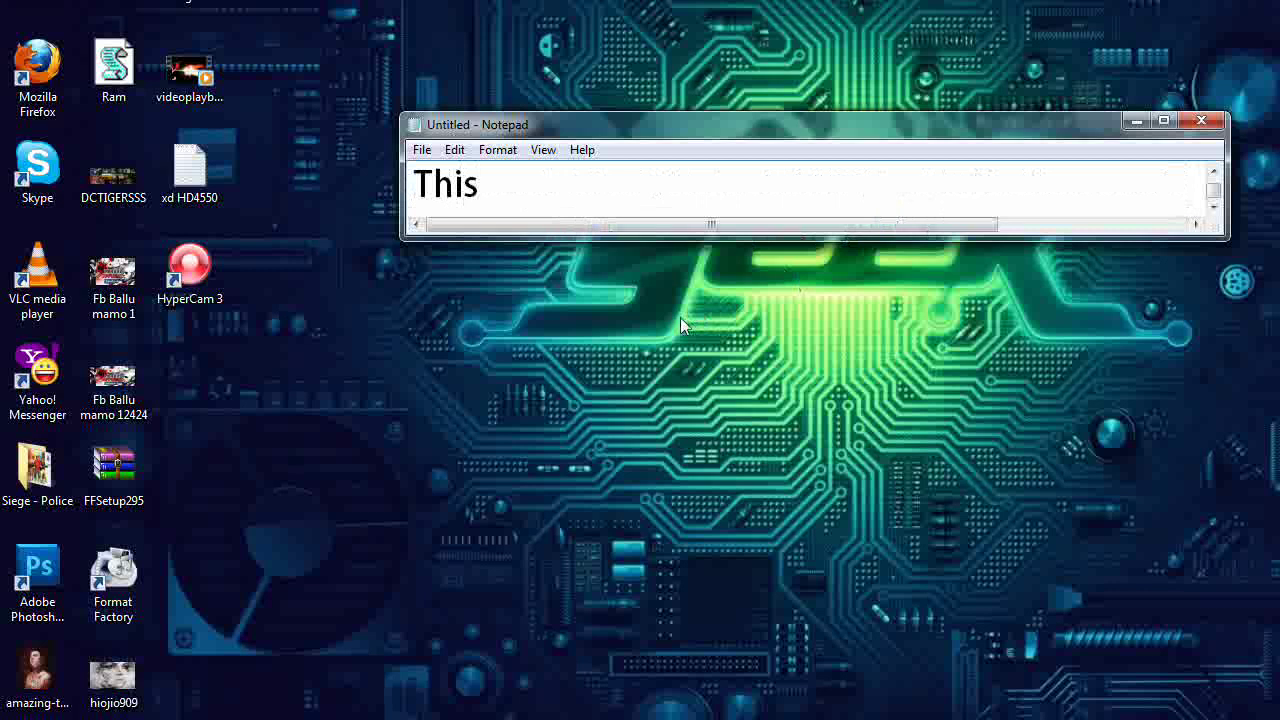
text(Trick Will )
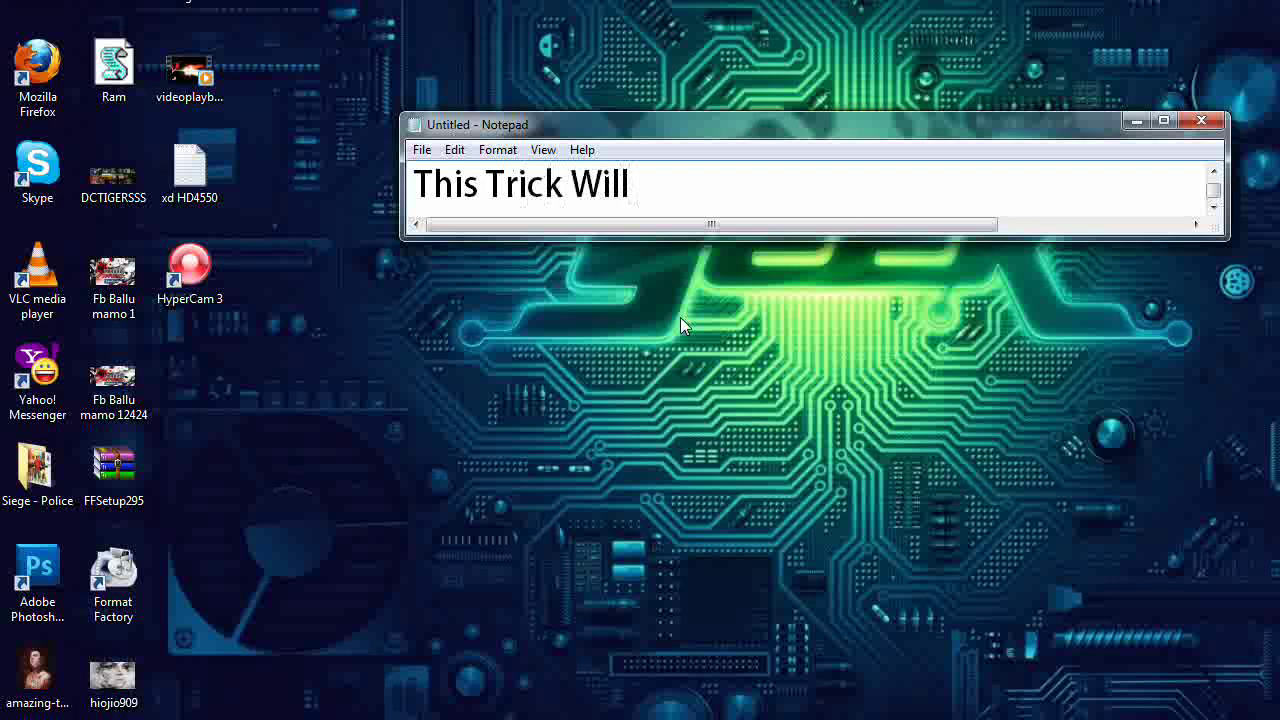
text(Show you )
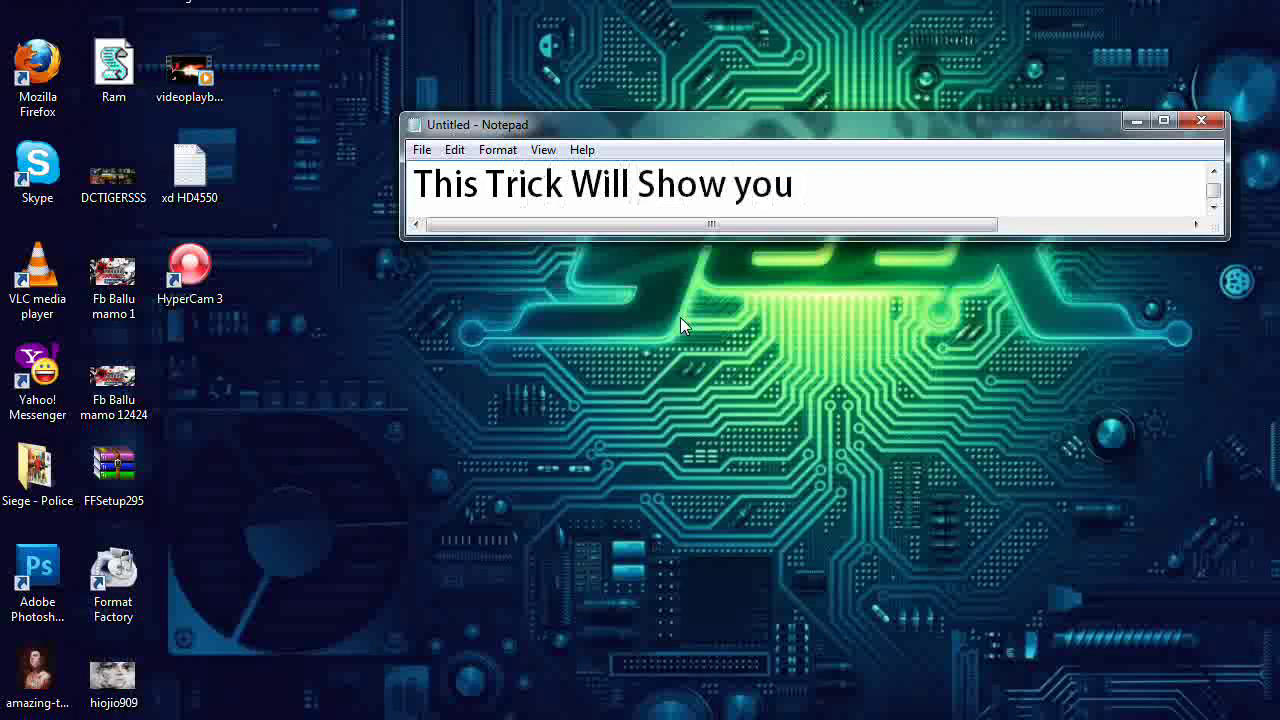
text(Improve)
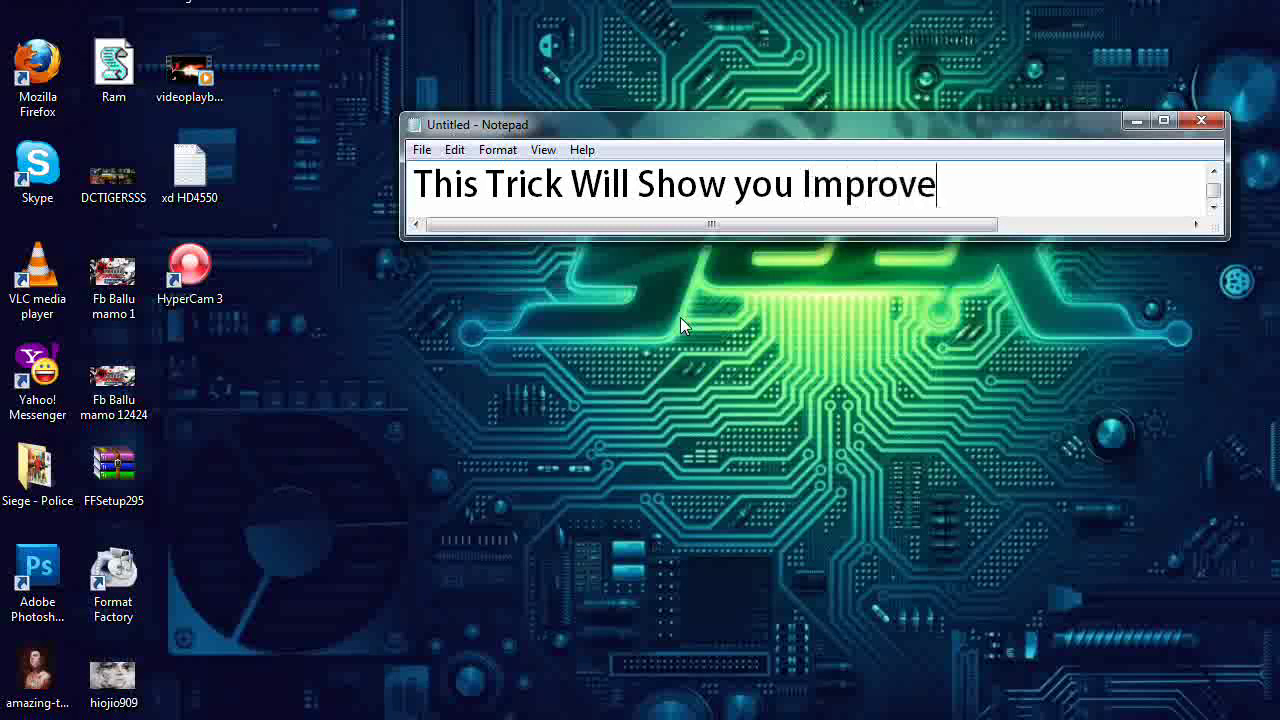
text( your games)
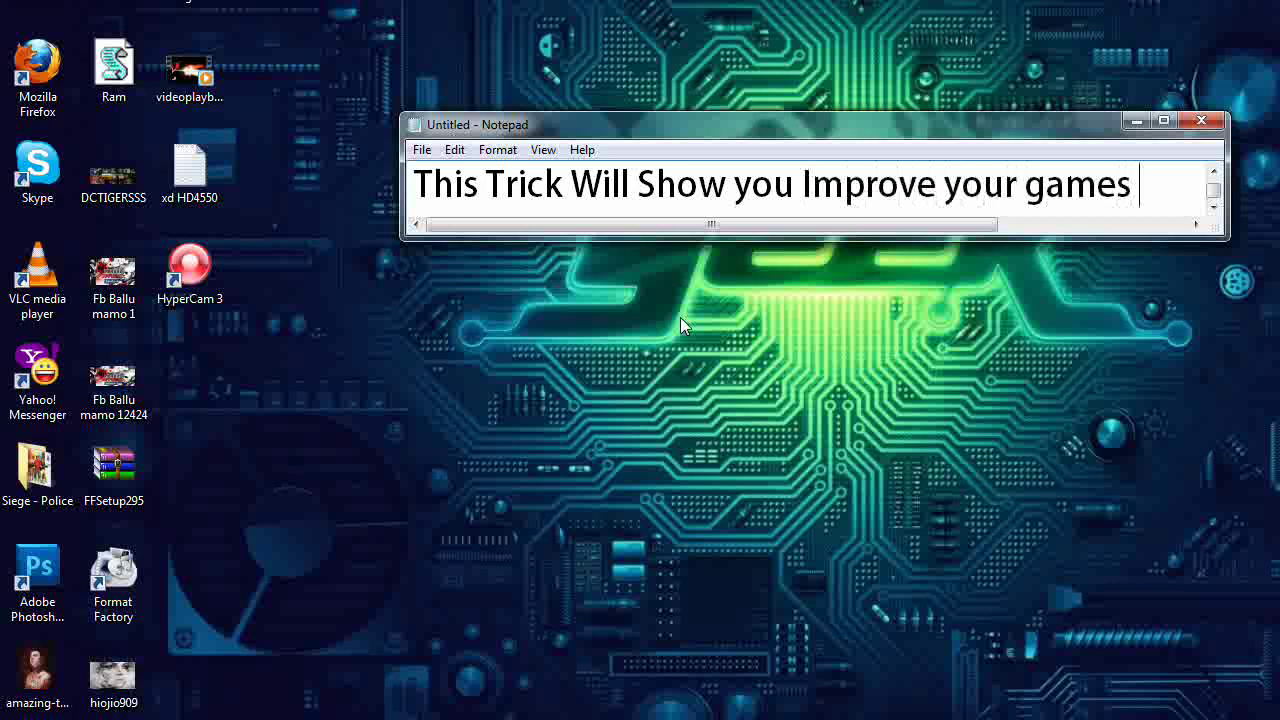
text( per)
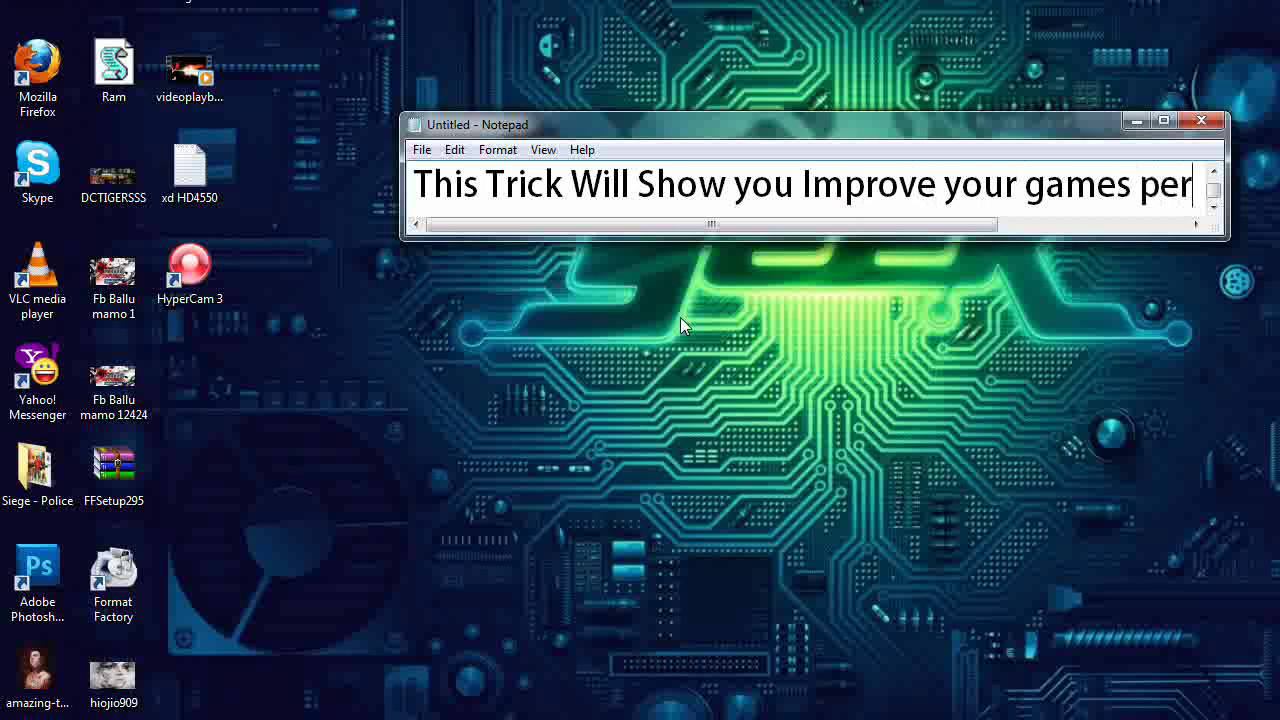
text(fprmace and )
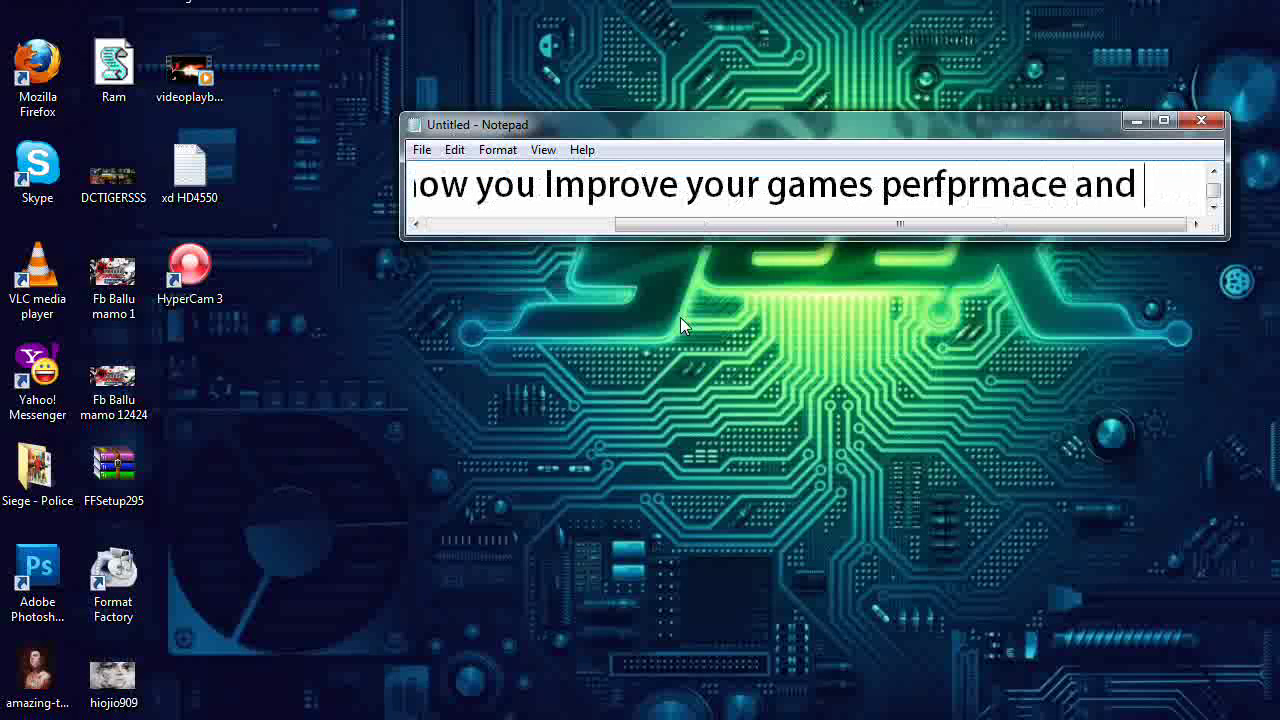
text(smoother)
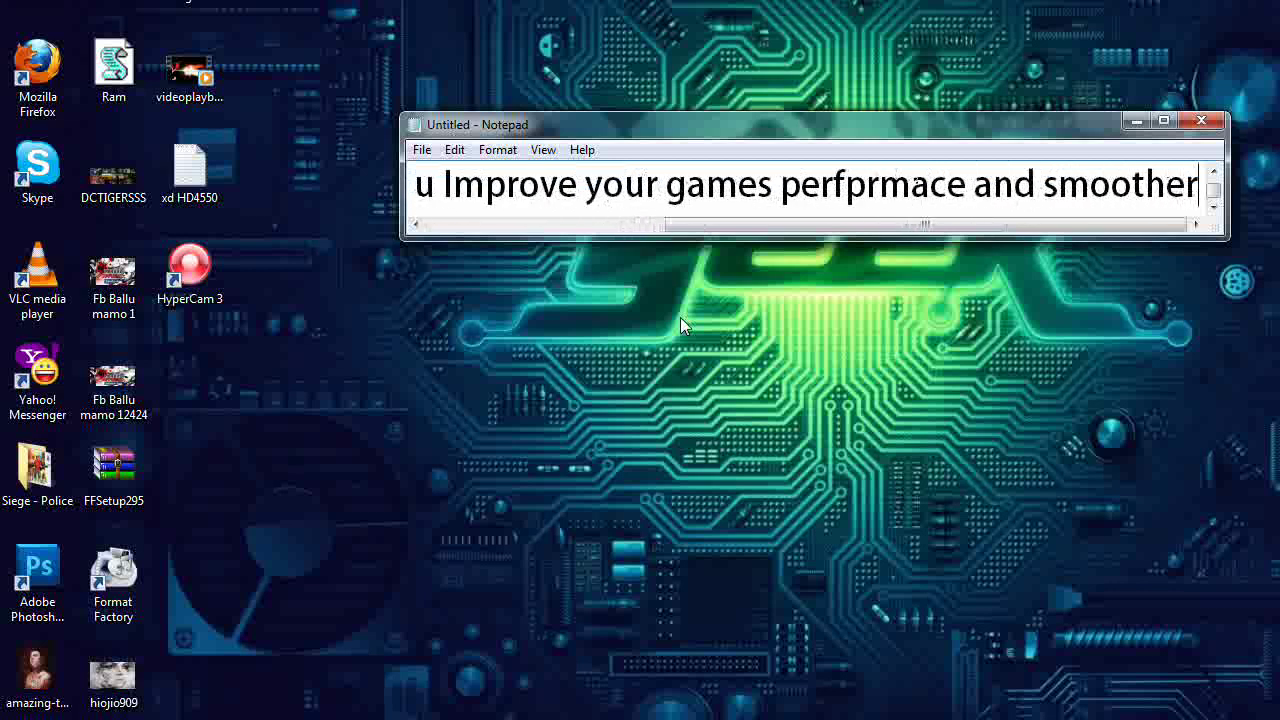
text( gam)
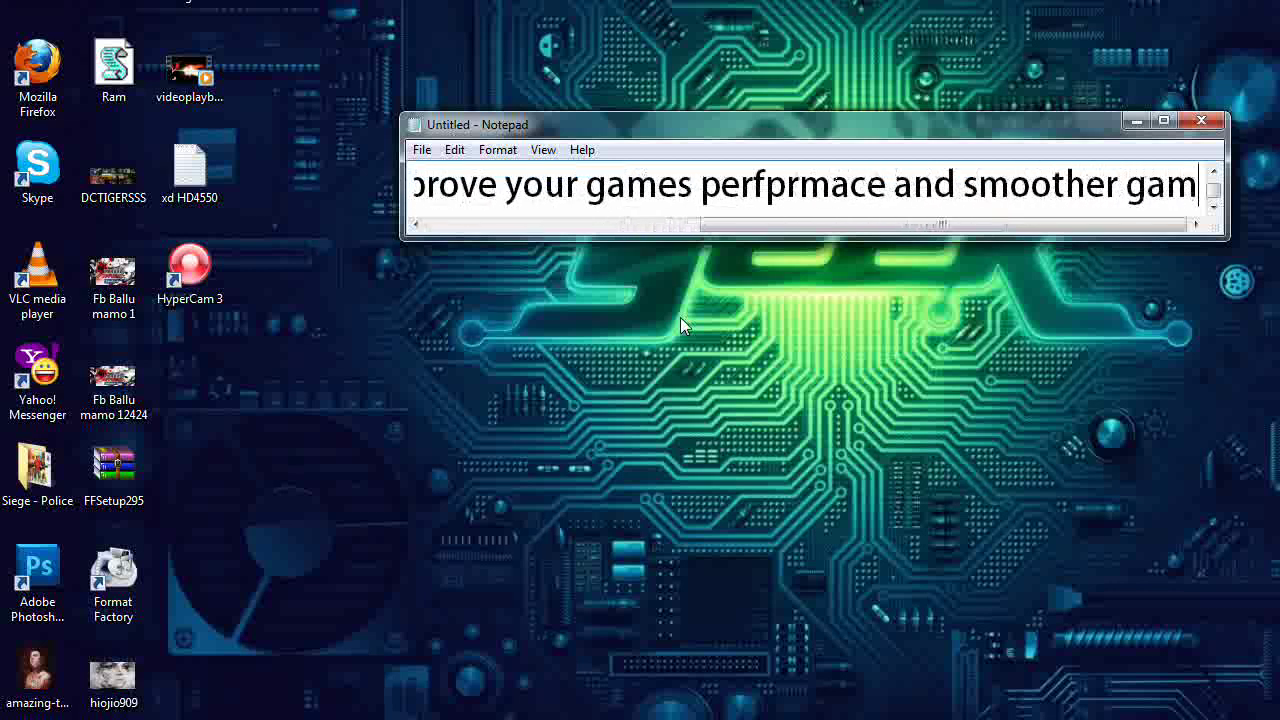
text(e)
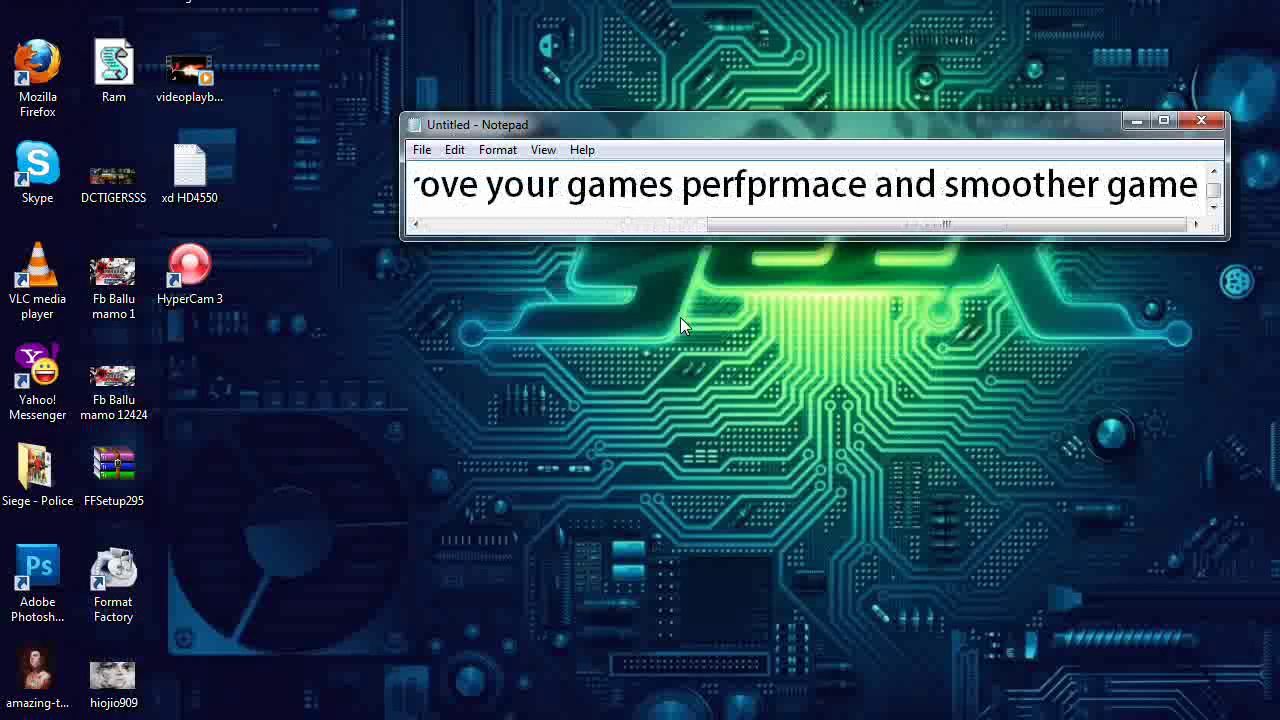
Add a third line reading "so follow my few steps !" and minimize the note
key(Return)
text(so )
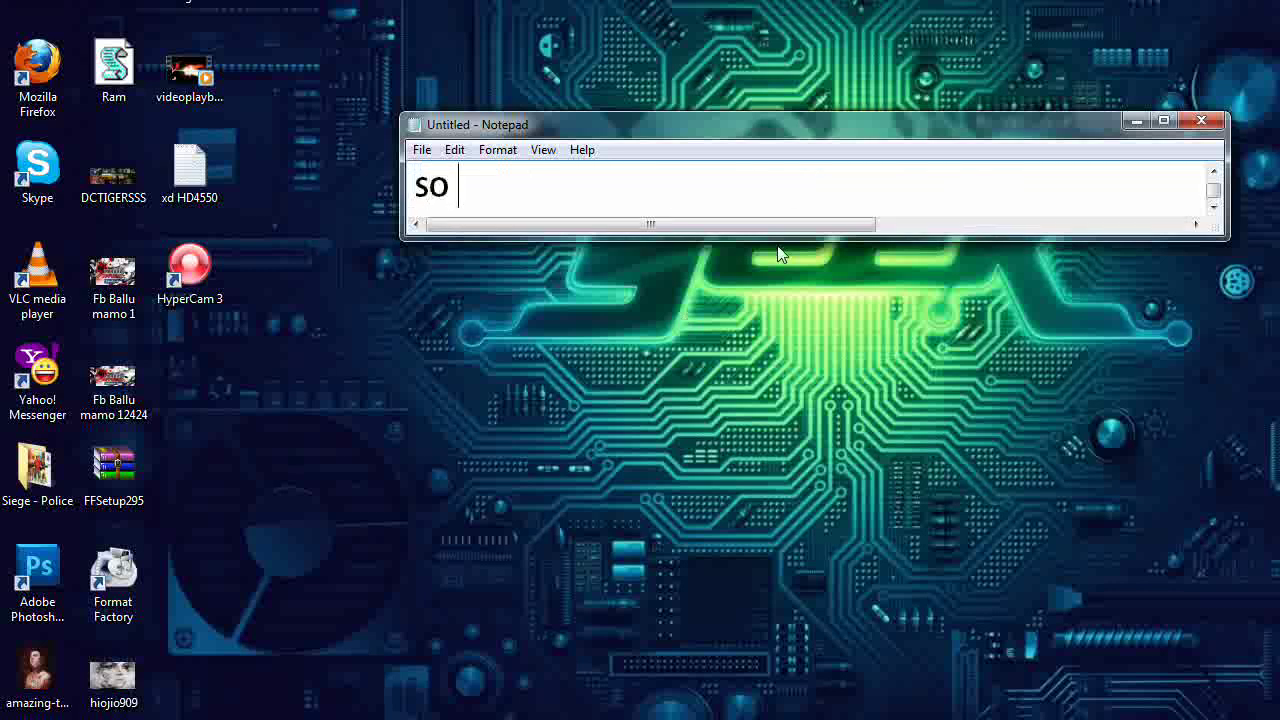
text(follow m)
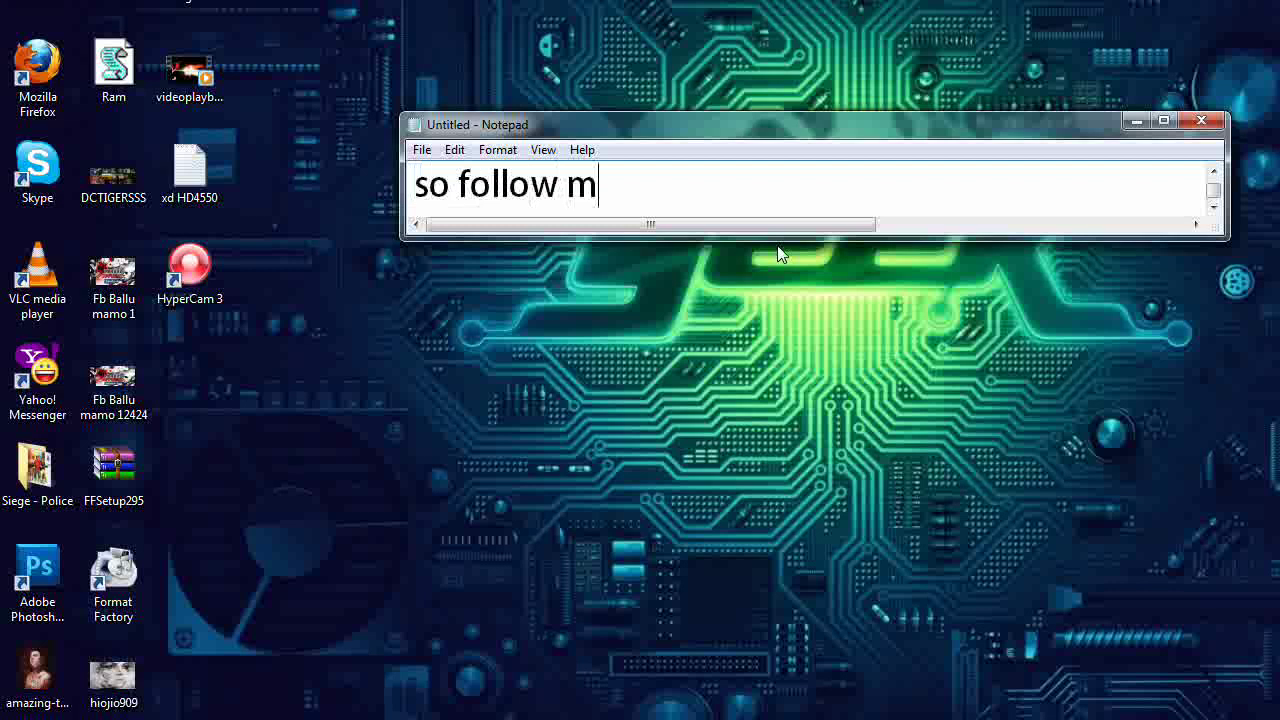
text(y few s)
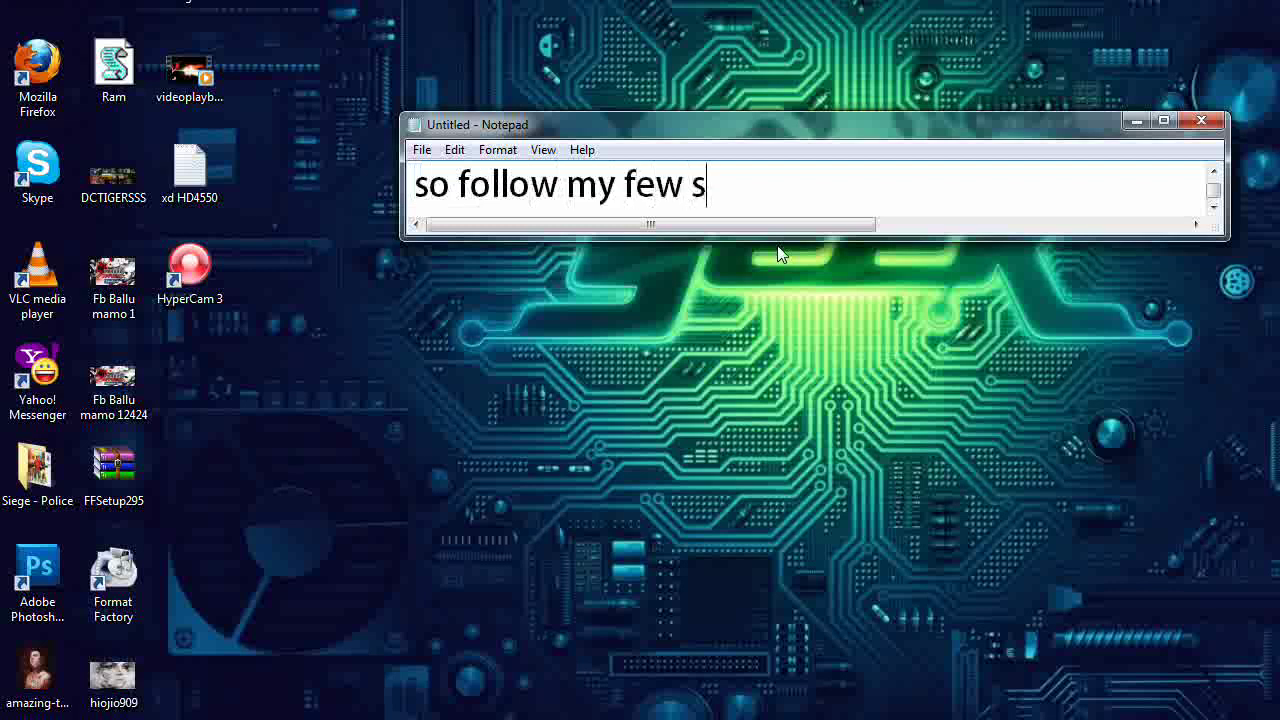
text(teps)
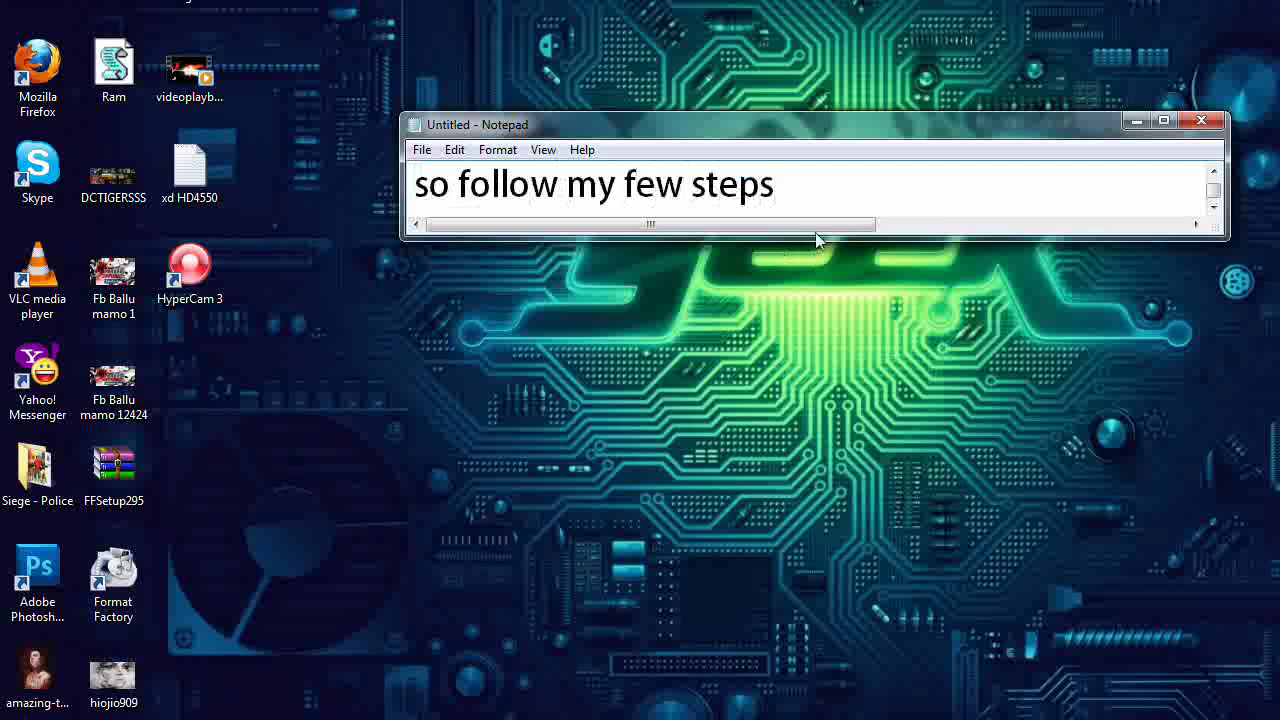
text( !)
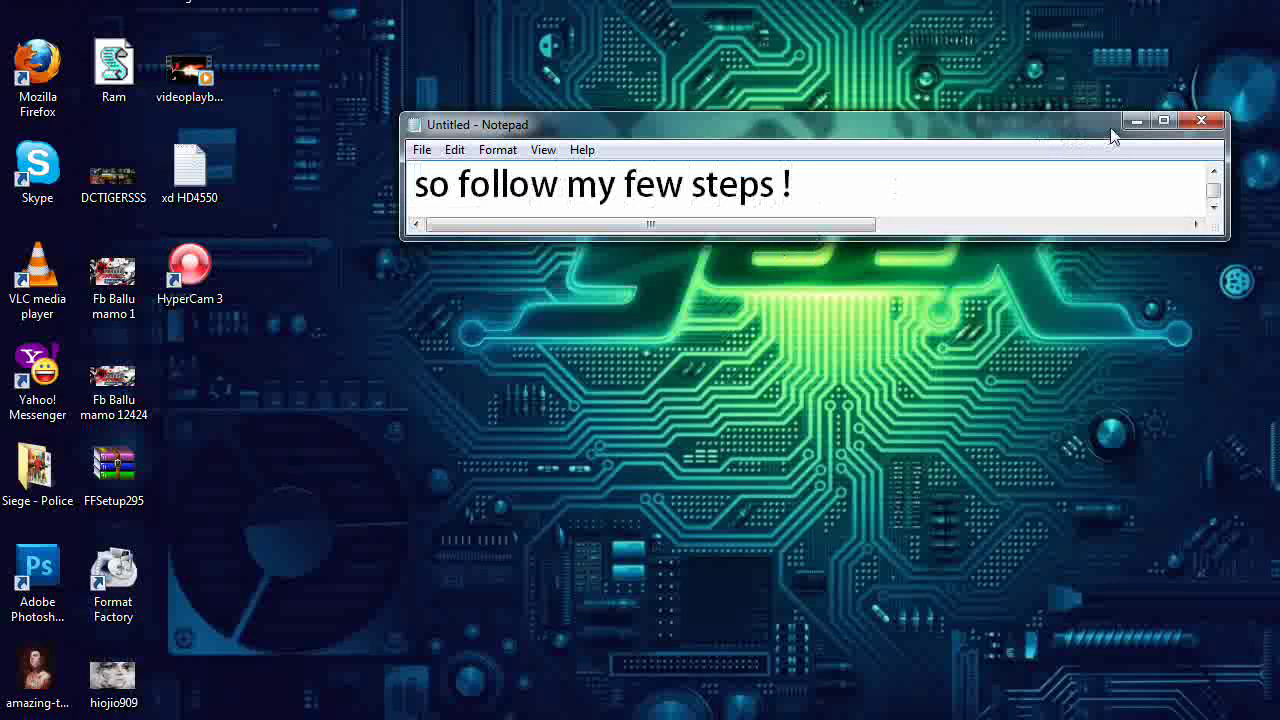
click(1136, 121)
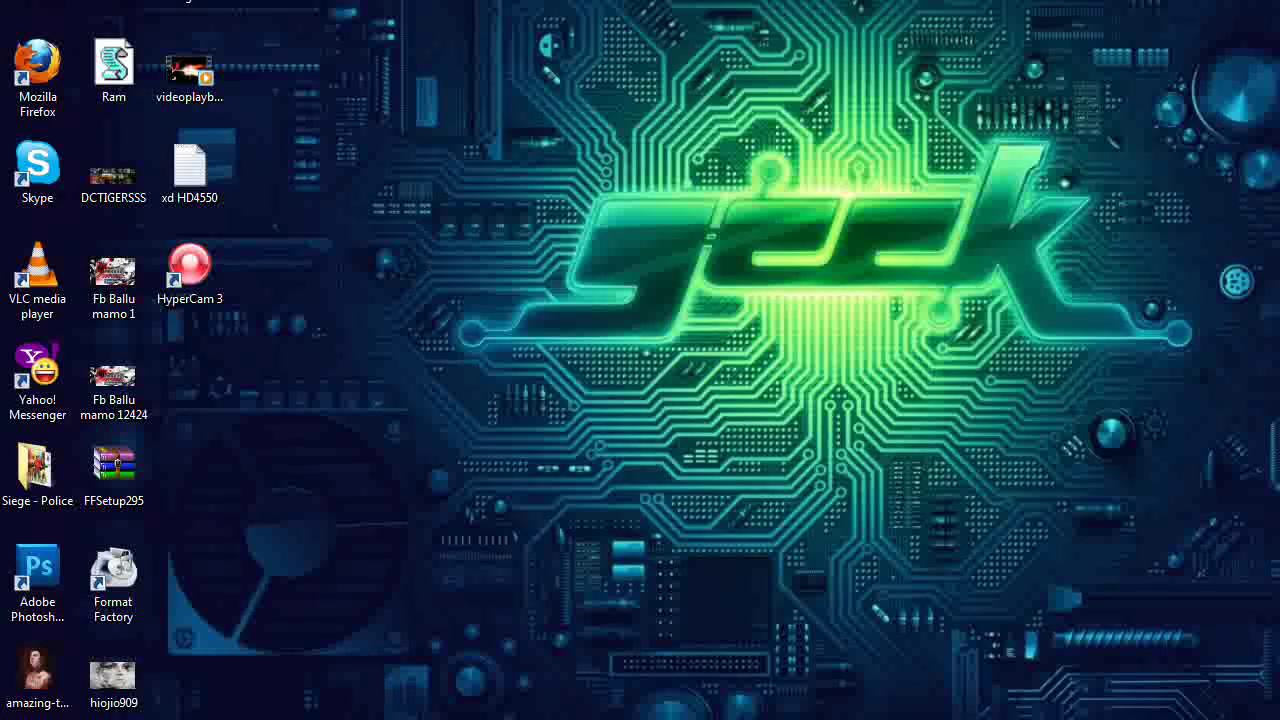
Open Disk Defragmenter, start analyzing the disks and stop the operation
key(super)
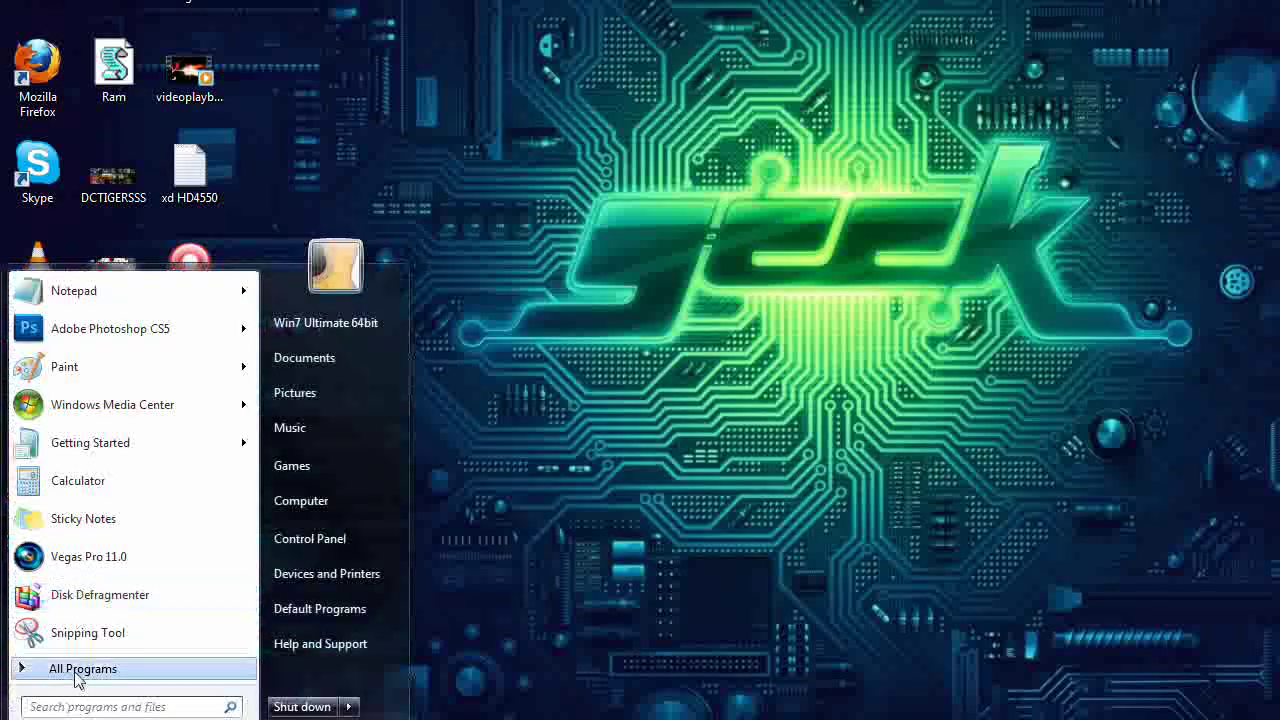
click(76, 674)
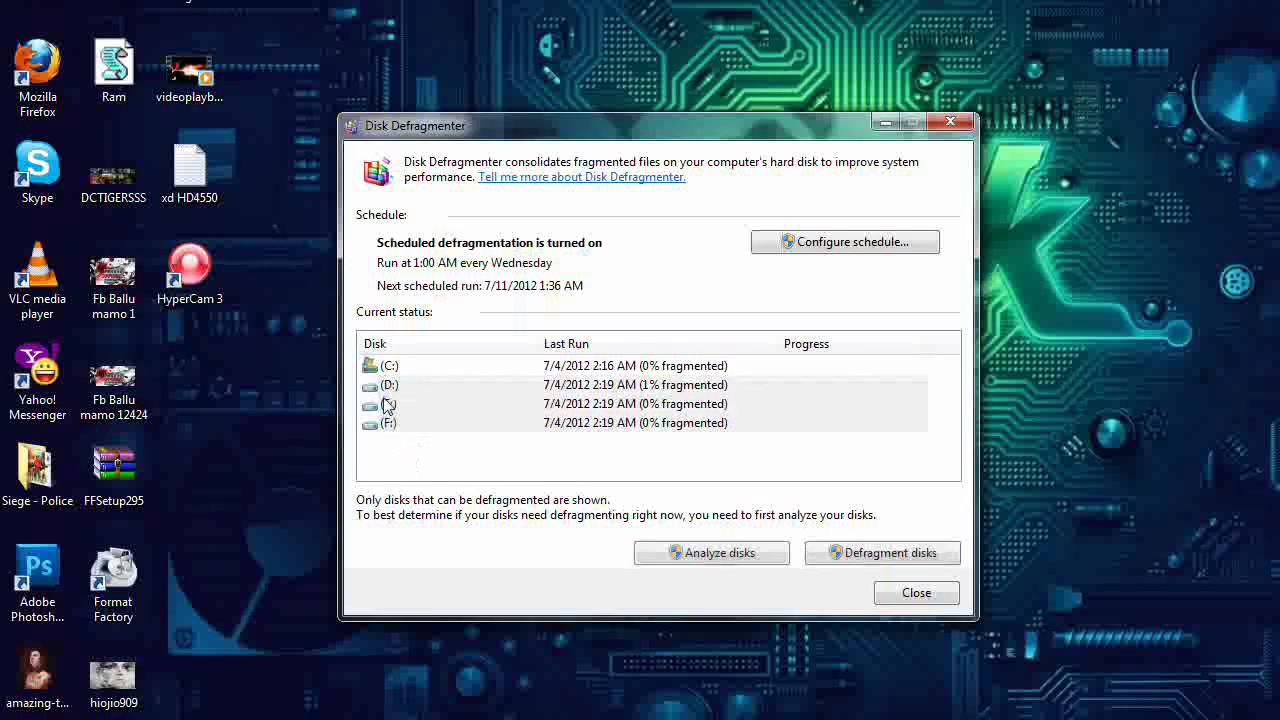
click(735, 553)
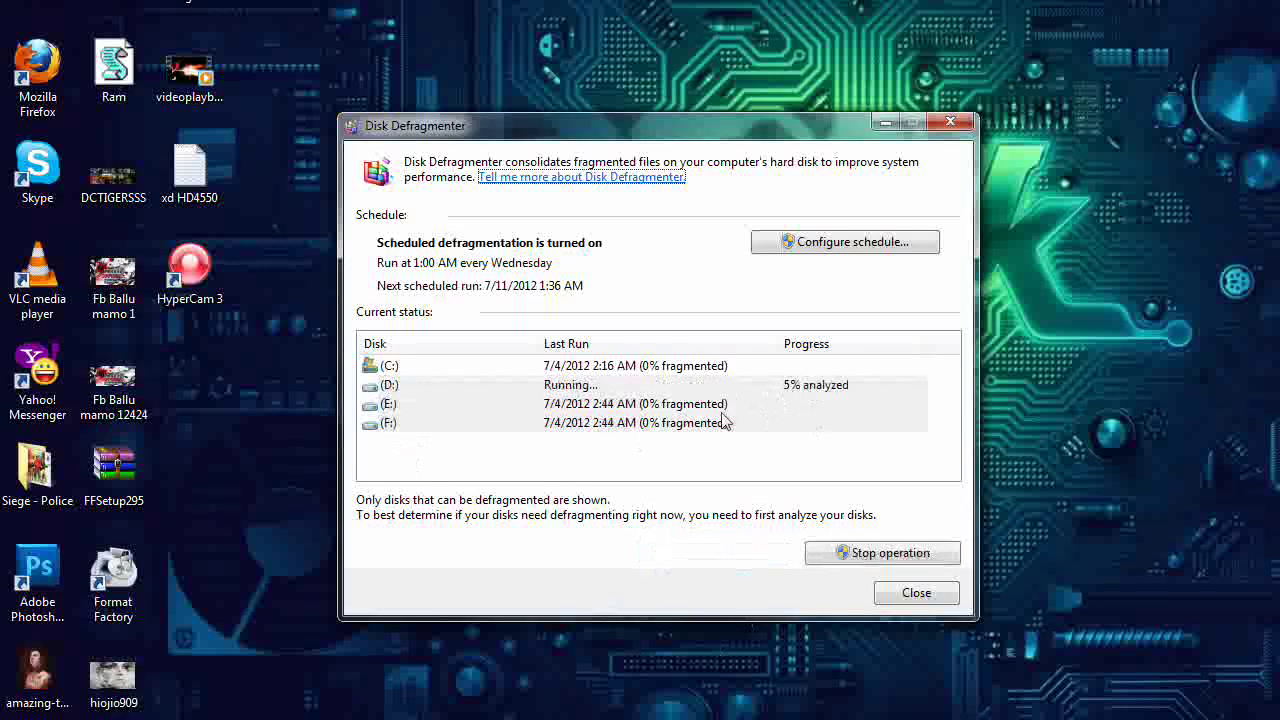
drag(479, 458, 506, 382)
click(884, 553)
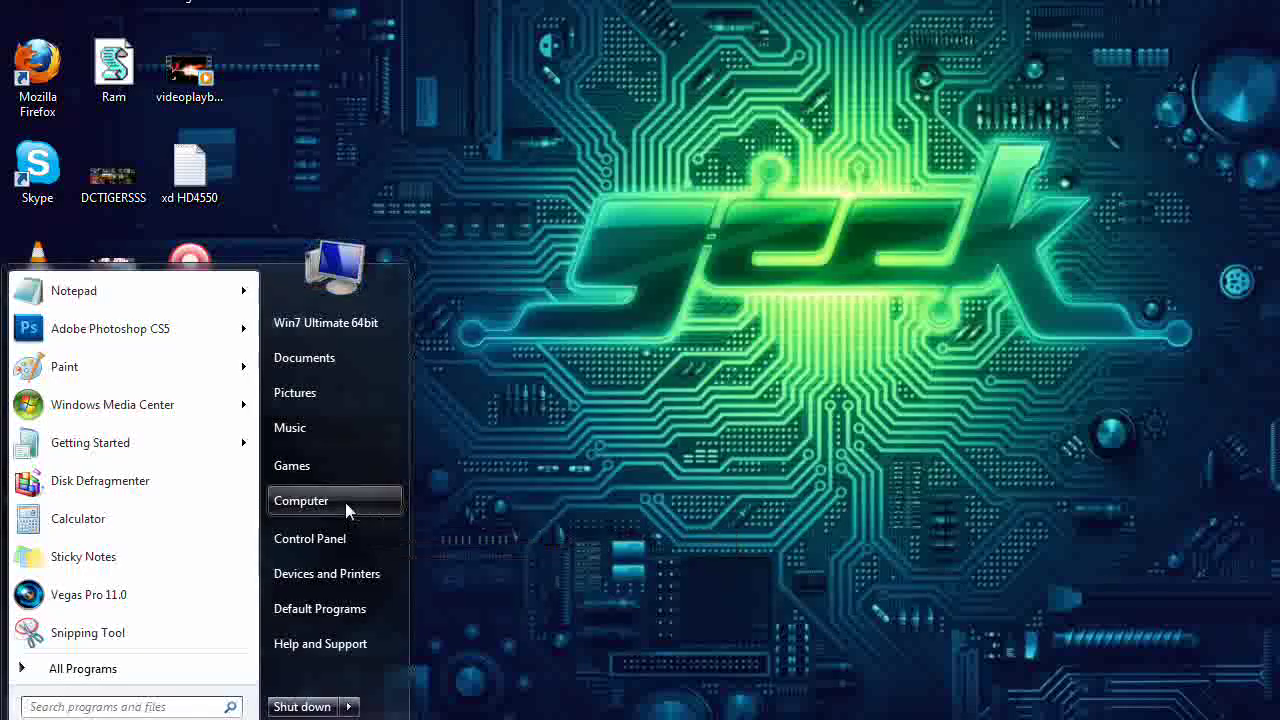
Open the system properties of Computer
right_click(345, 502)
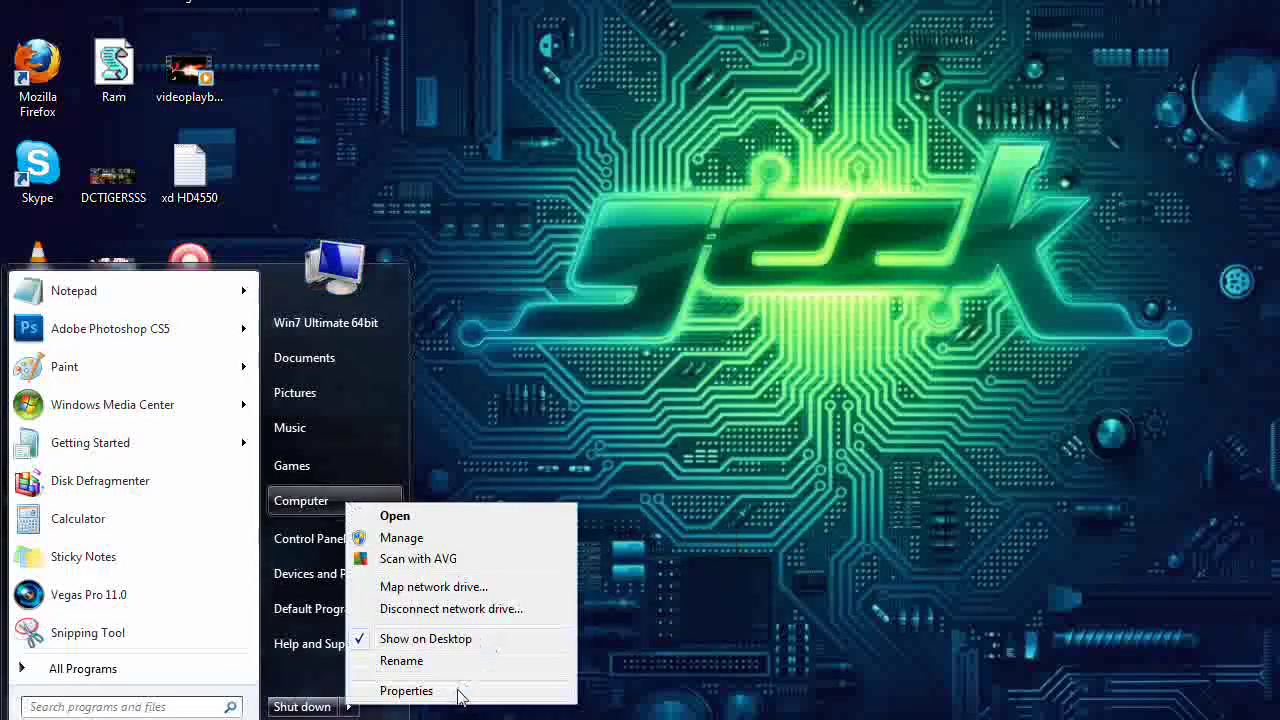
click(462, 691)
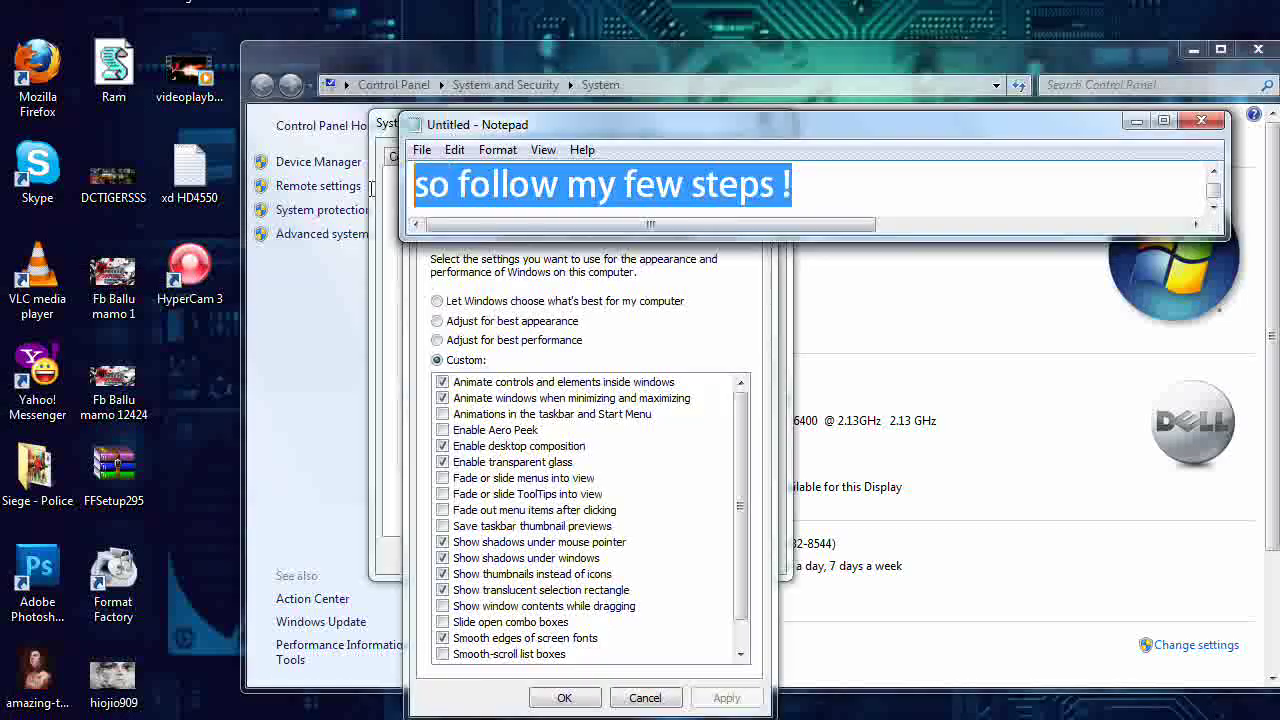
Replace the selected line in the Notepad note with "Unmark Like This" and minimize the note
text(Unmark)
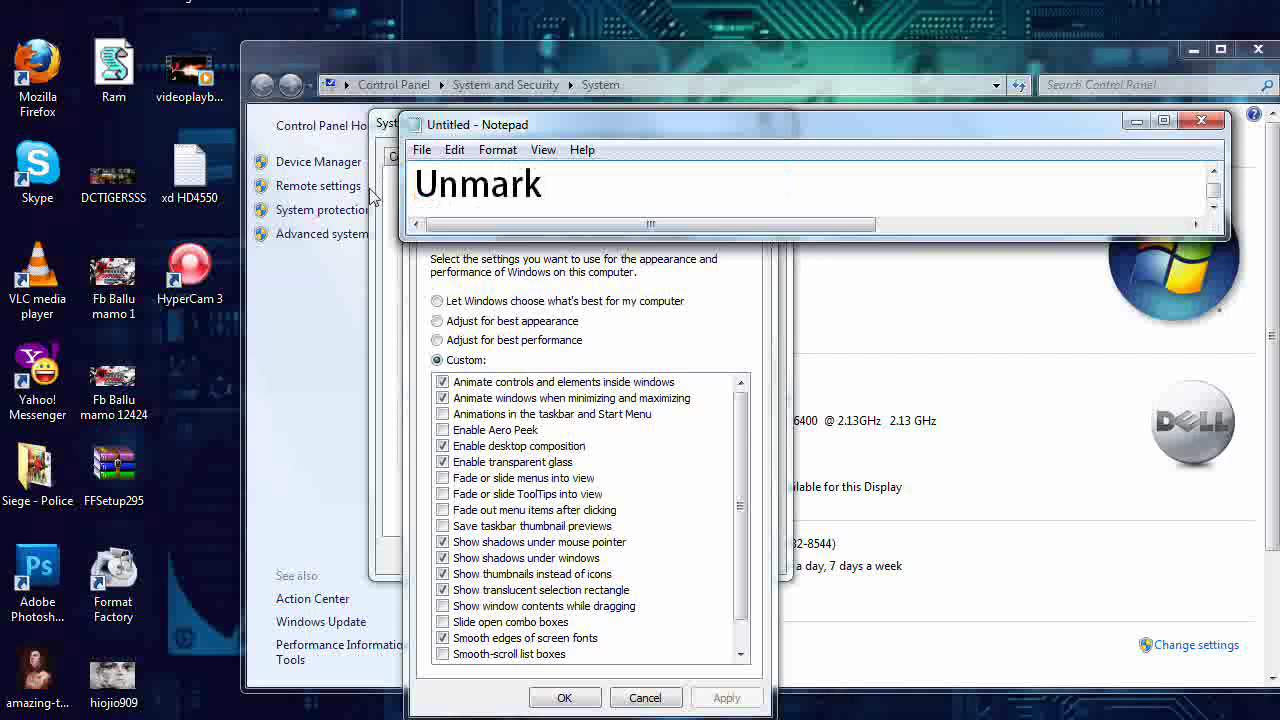
text( Like)
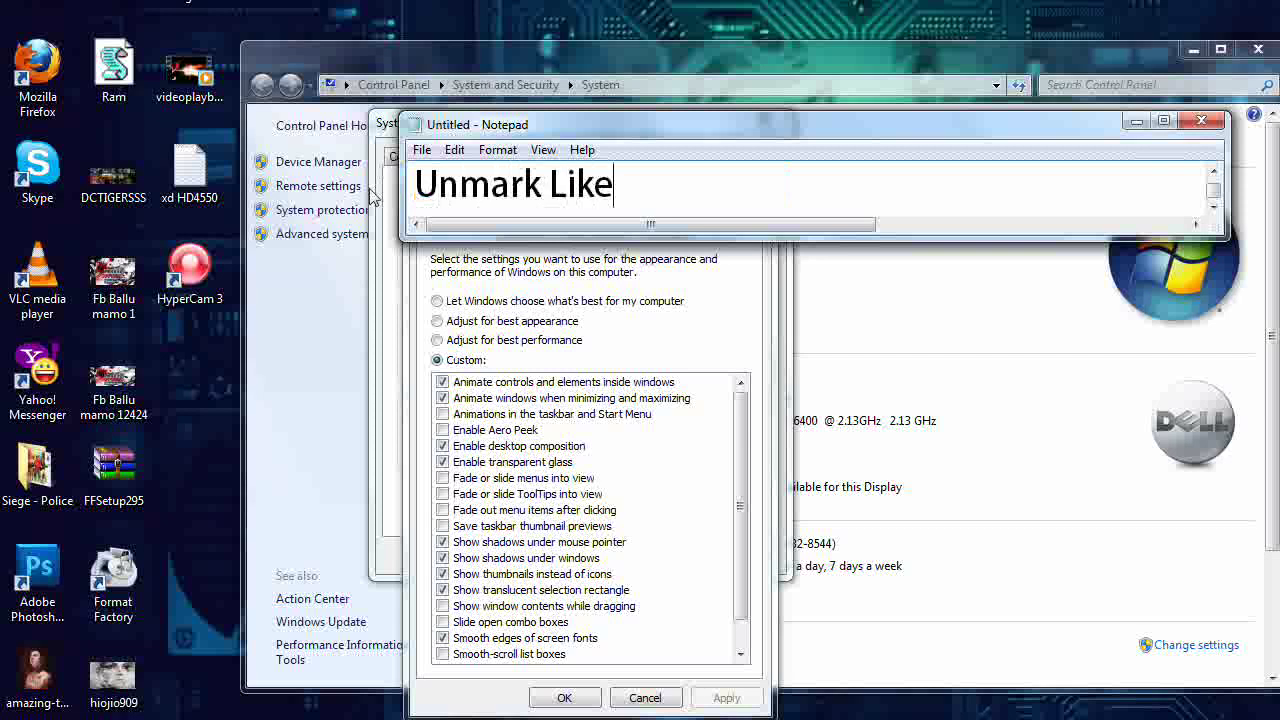
text( This)
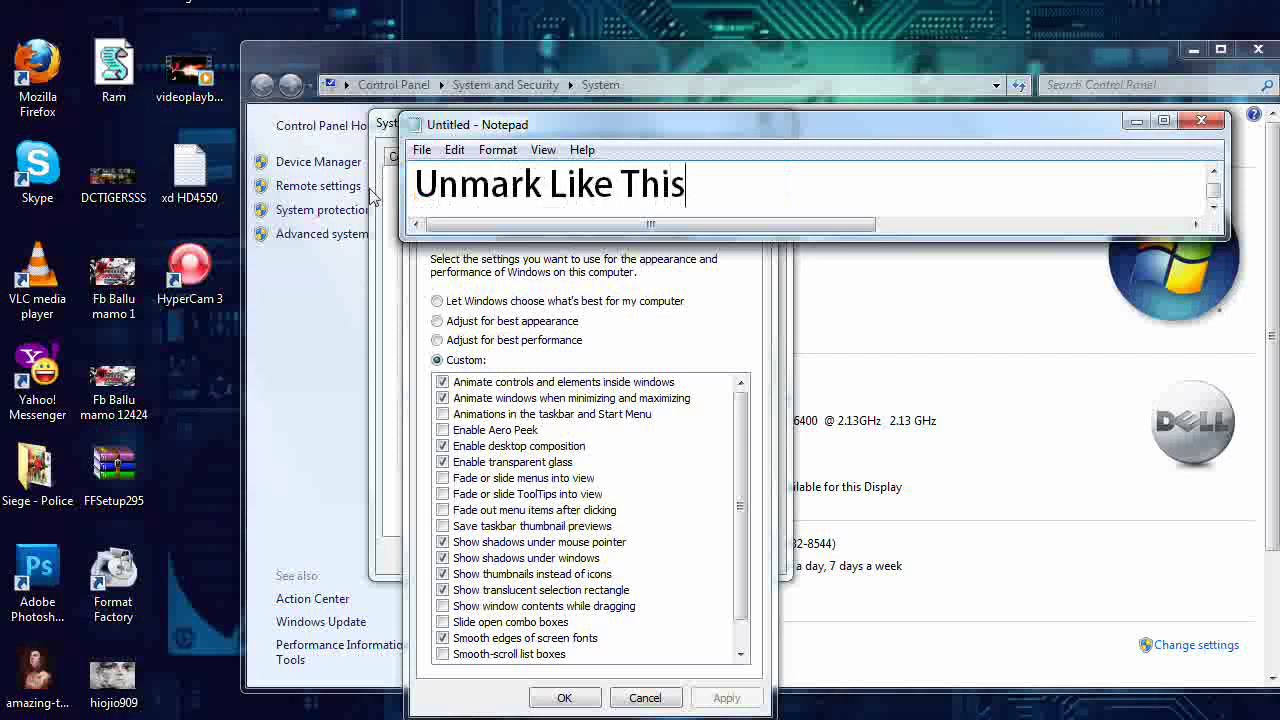
click(1138, 122)
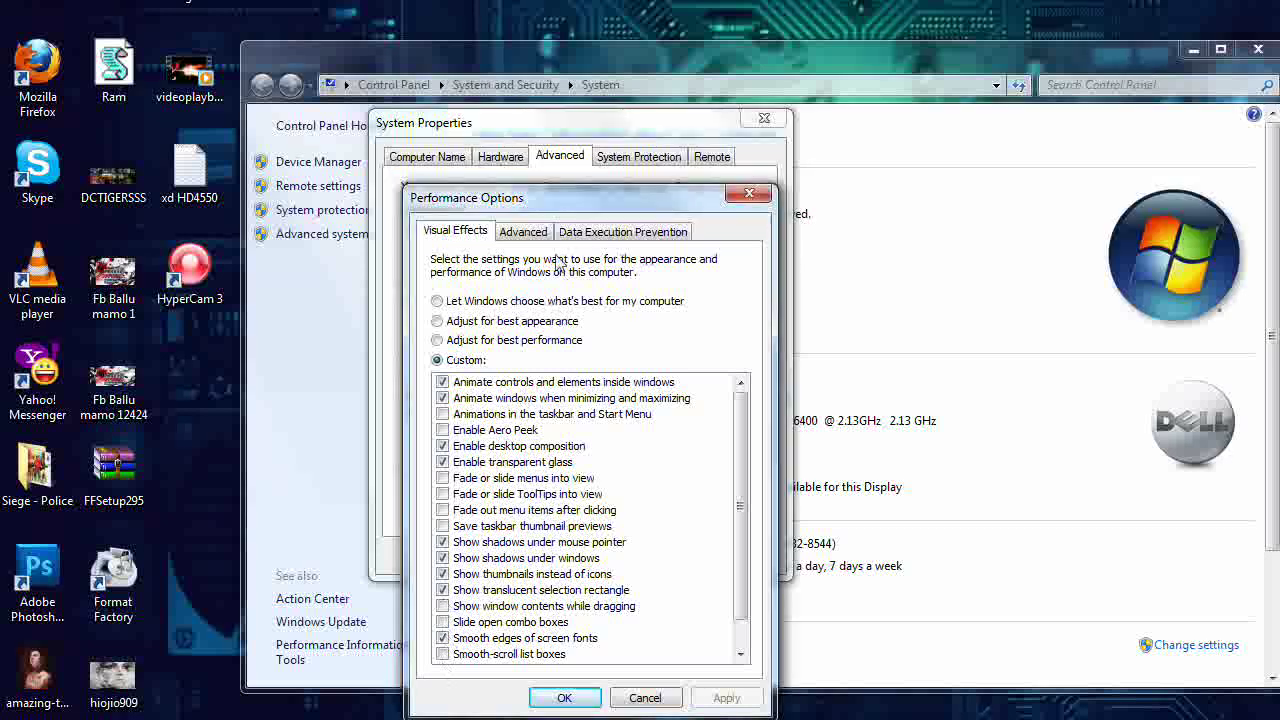
View the virtual memory paging file settings in the advanced performance options and close them without making changes
click(535, 234)
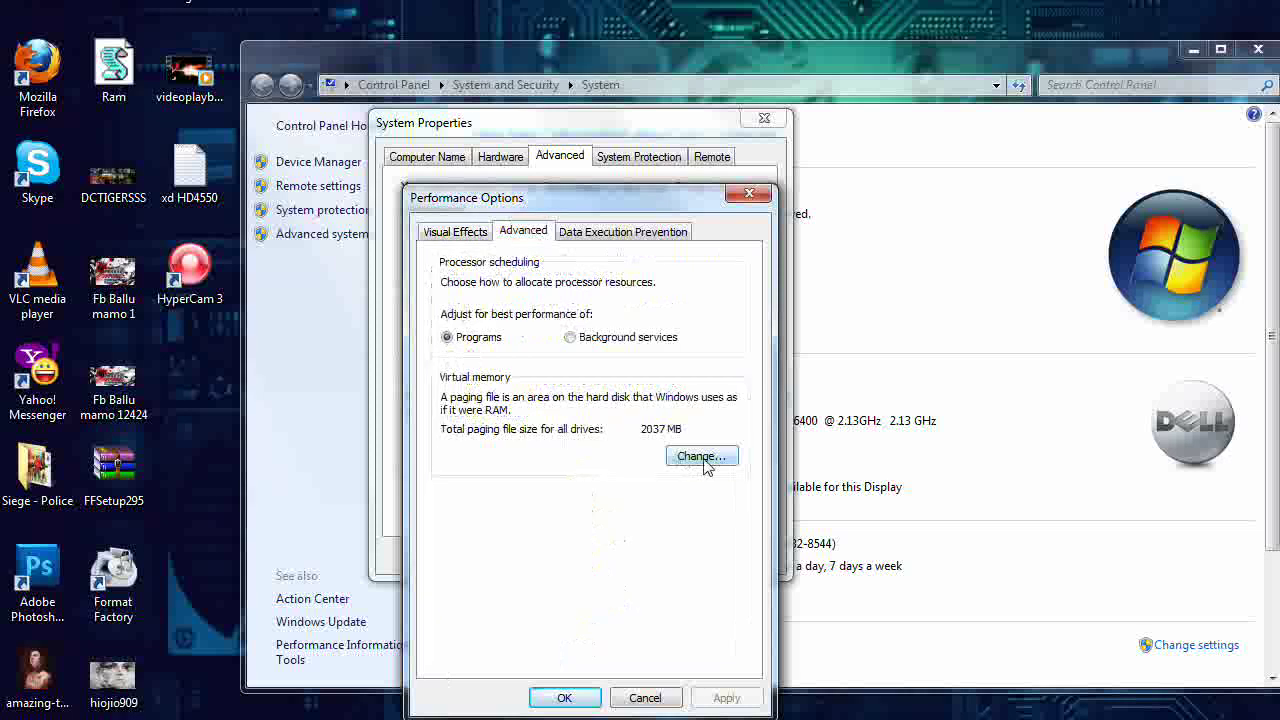
click(702, 458)
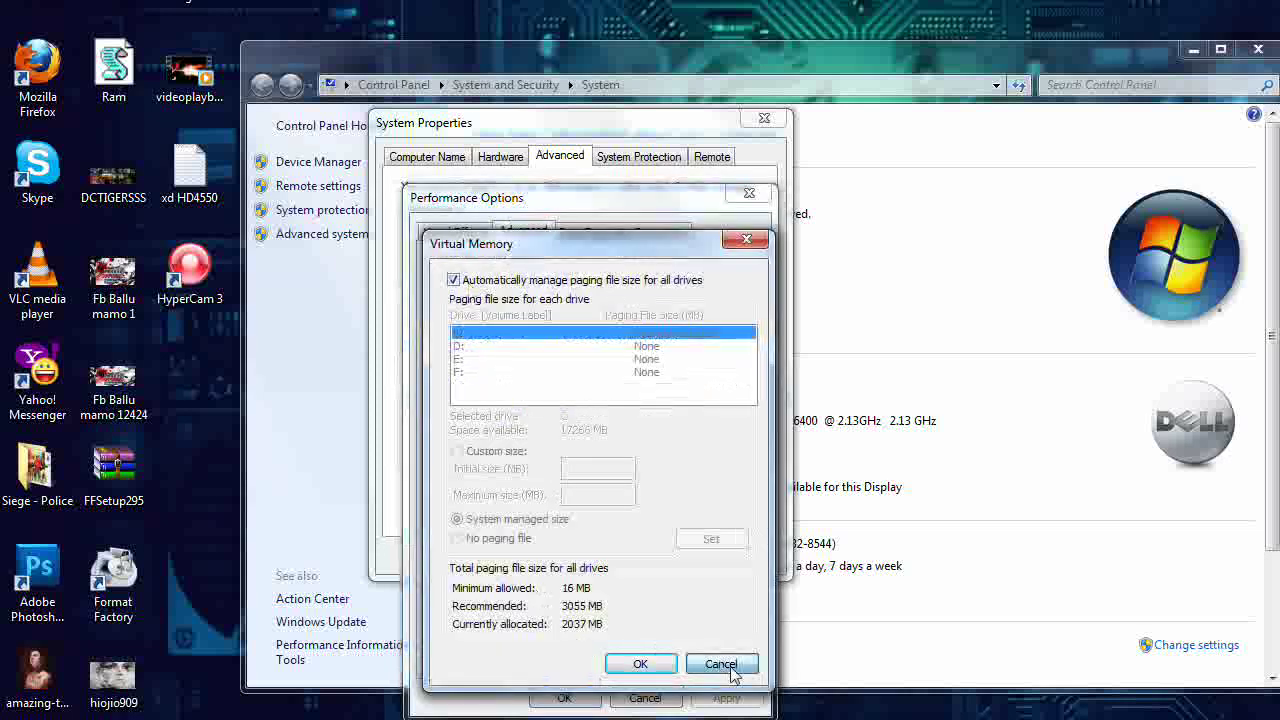
click(722, 665)
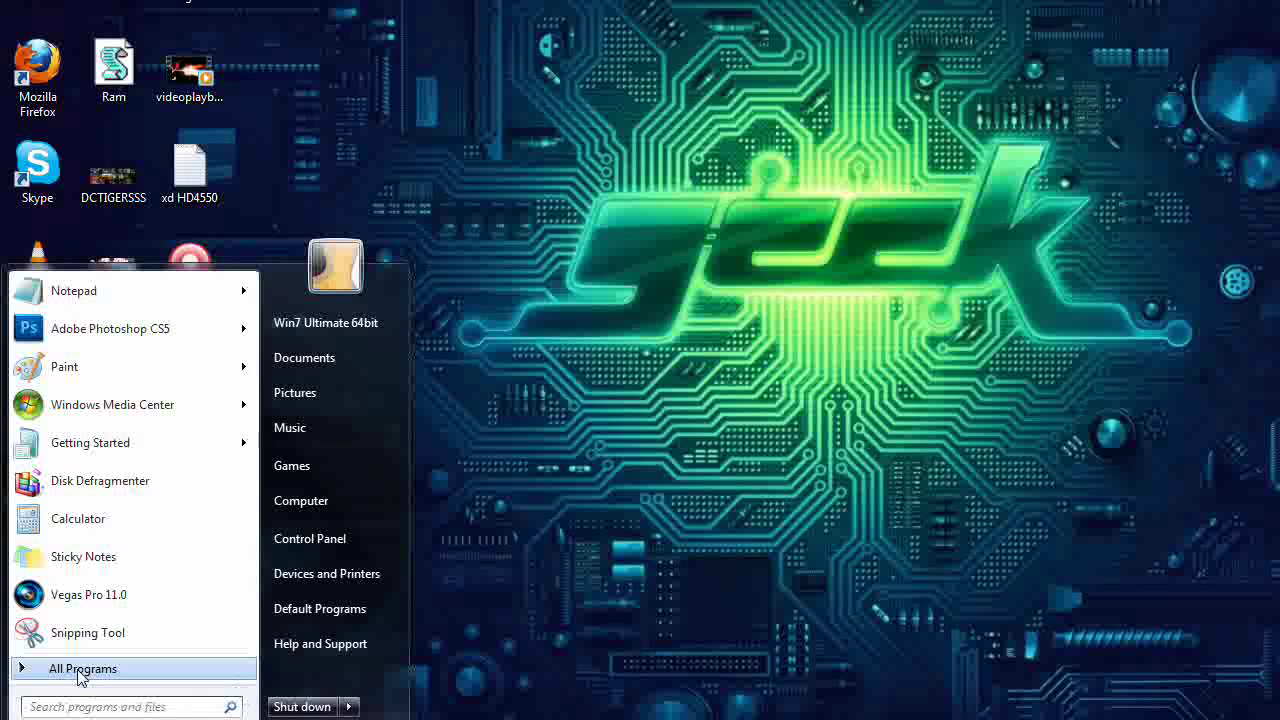
Start Disk Cleanup from the system tools to scan drive C: and move its progress window toward the desktop's center
click(82, 677)
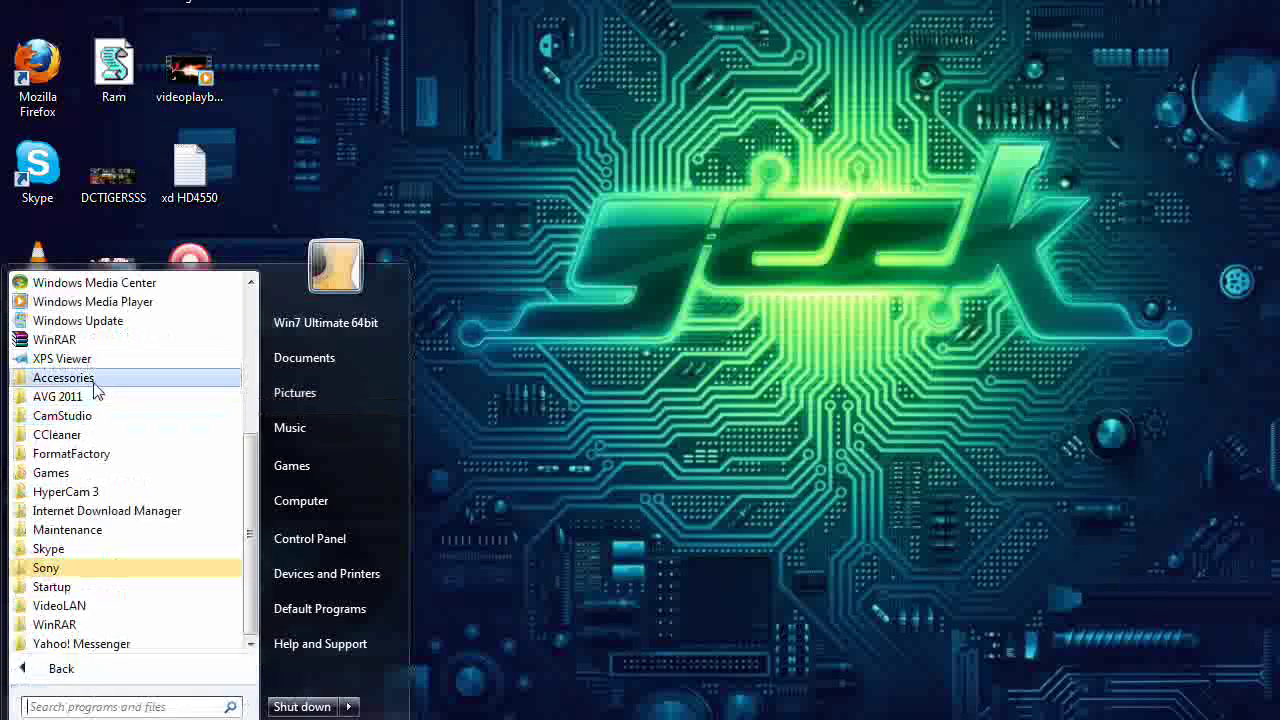
click(96, 390)
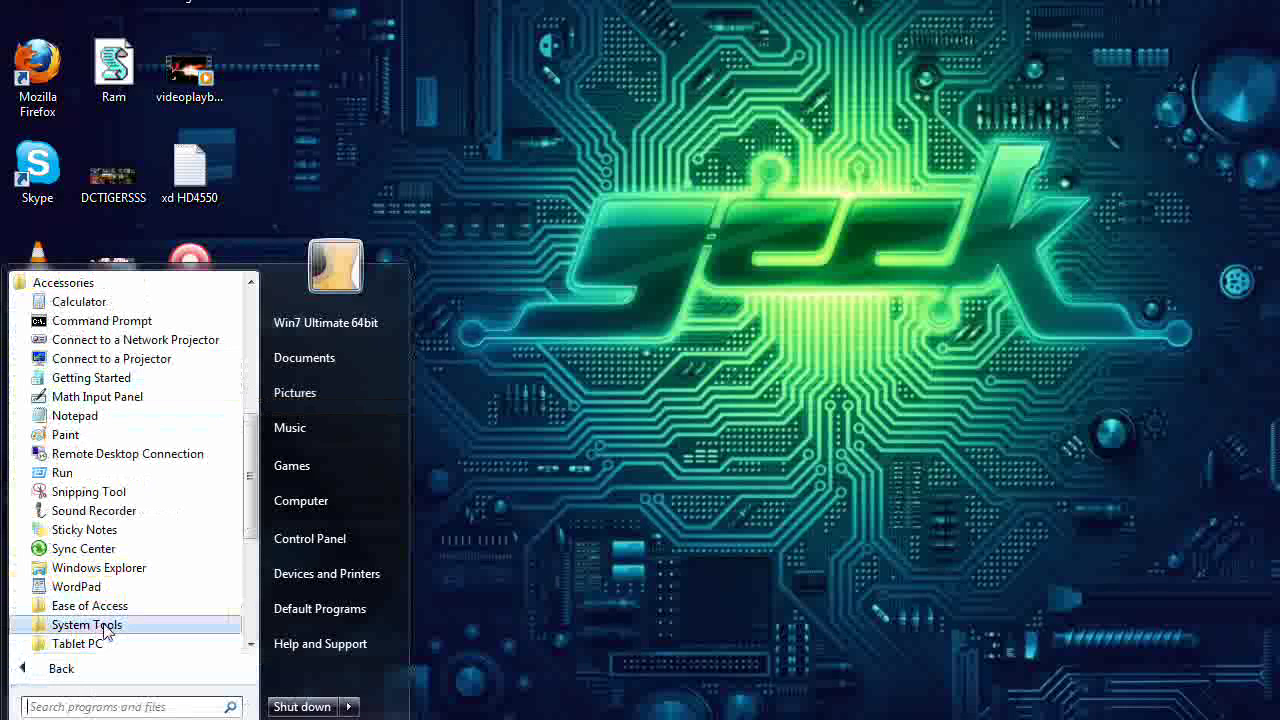
click(105, 626)
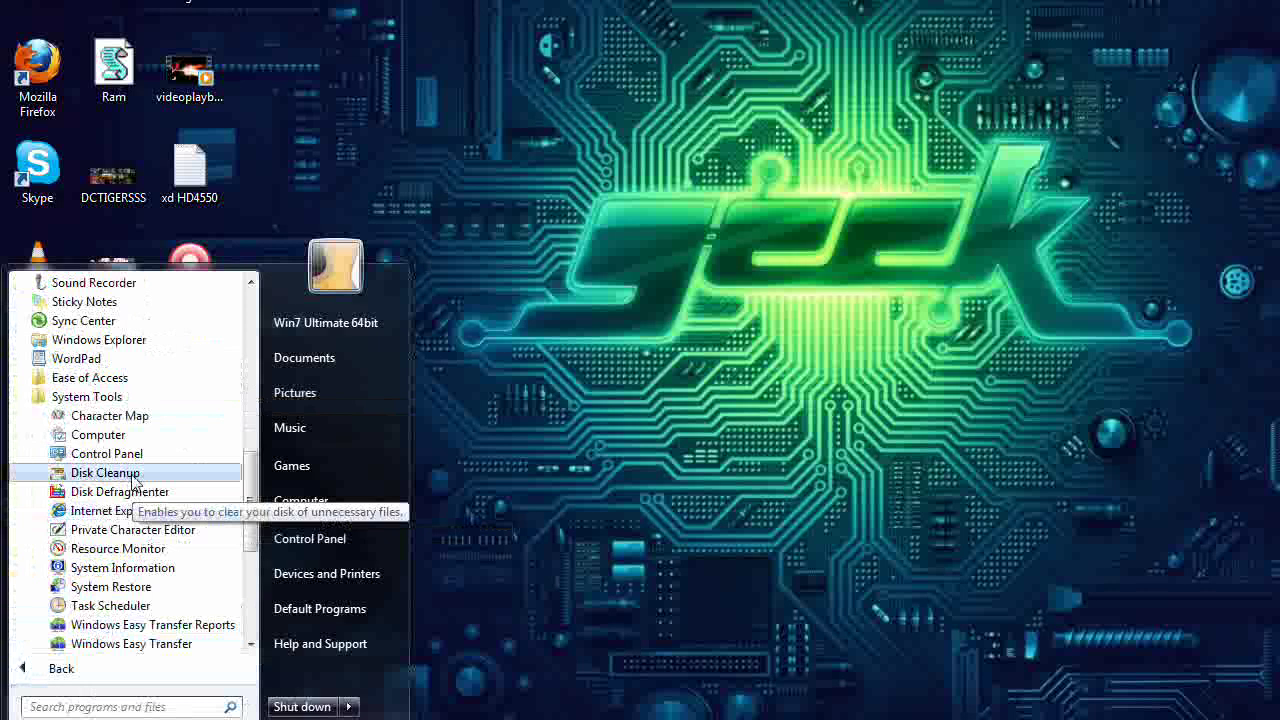
click(105, 473)
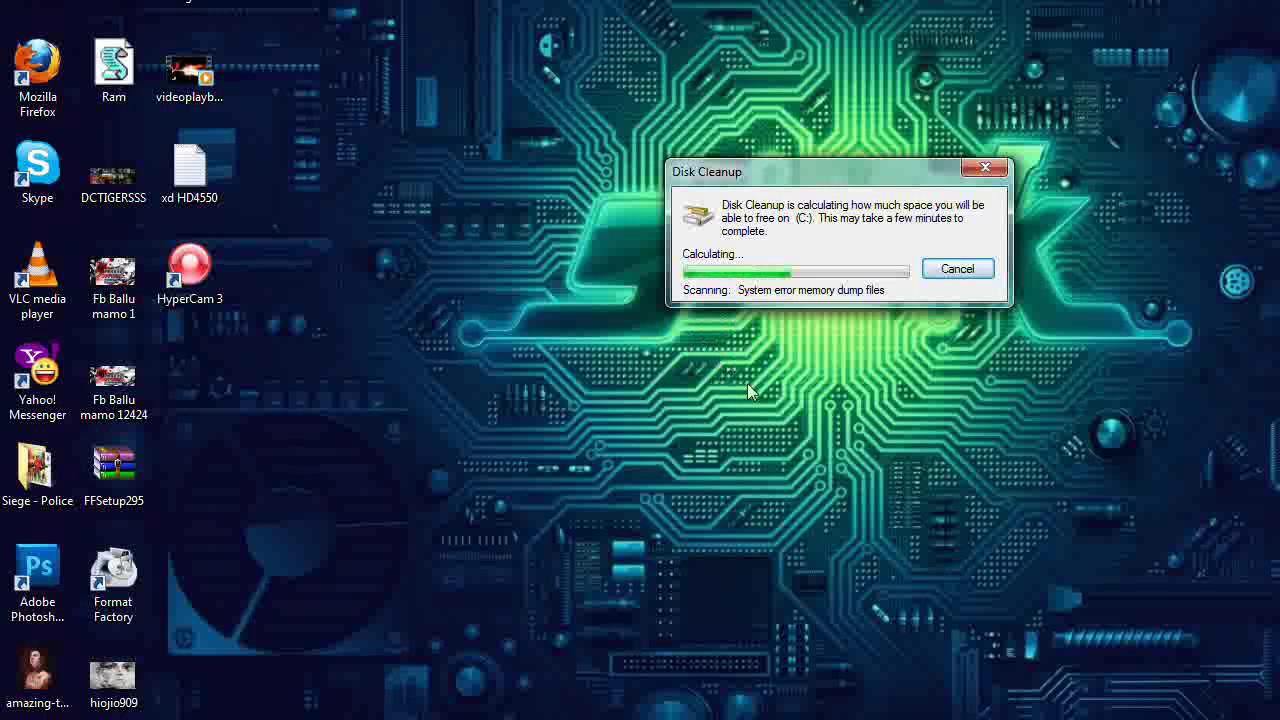
drag(753, 370, 568, 201)
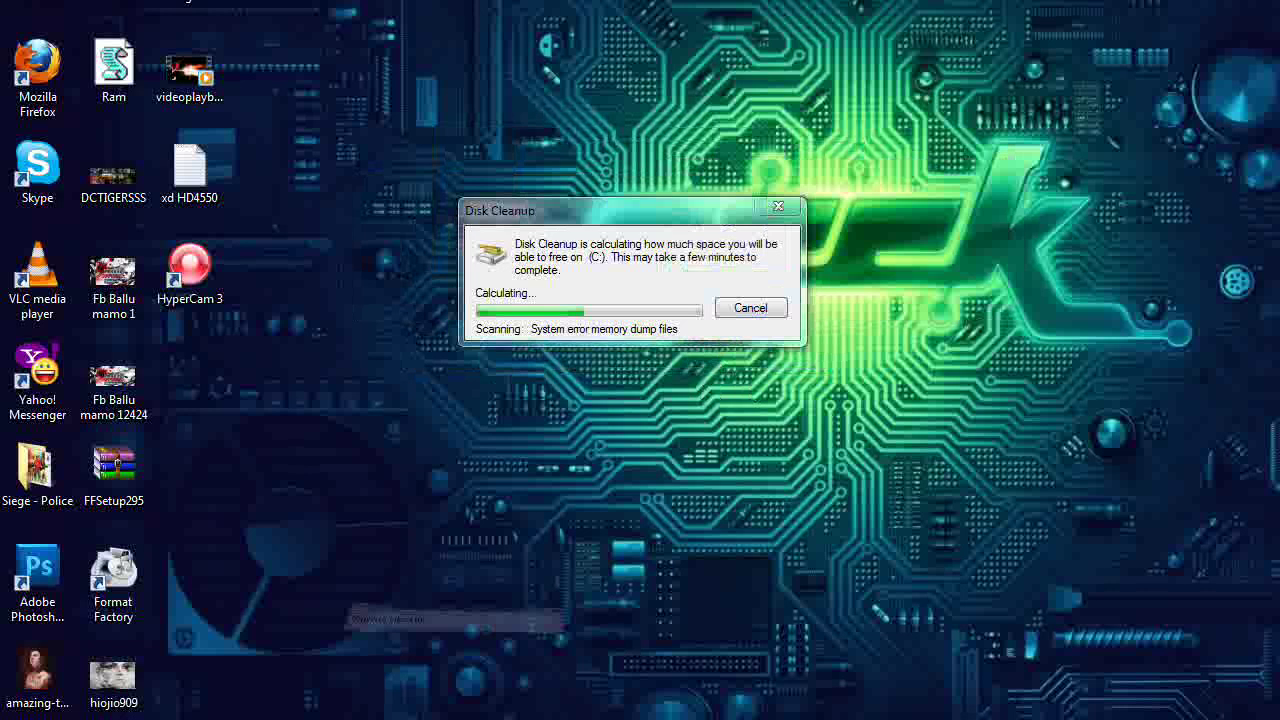
Switch to the Notepad note and complete its text as "now This it !!!!!!!!"
key(alt+Tab)
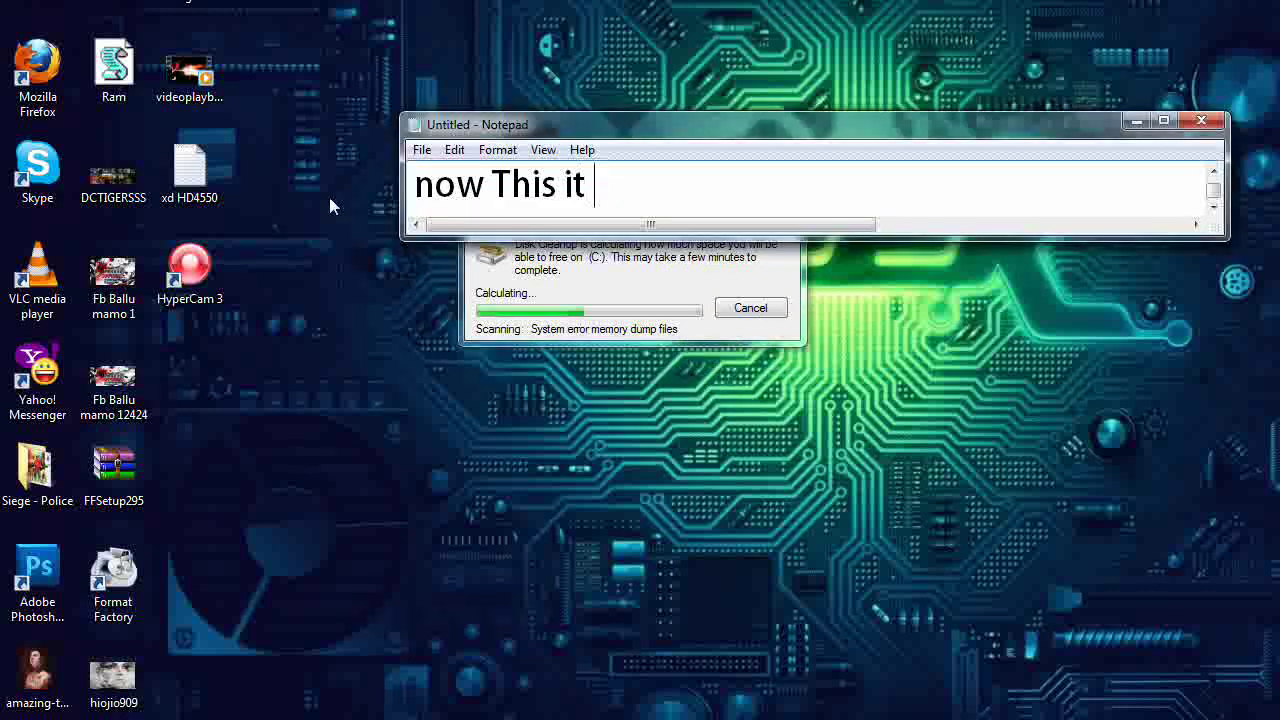
text(!!!!!!!!)
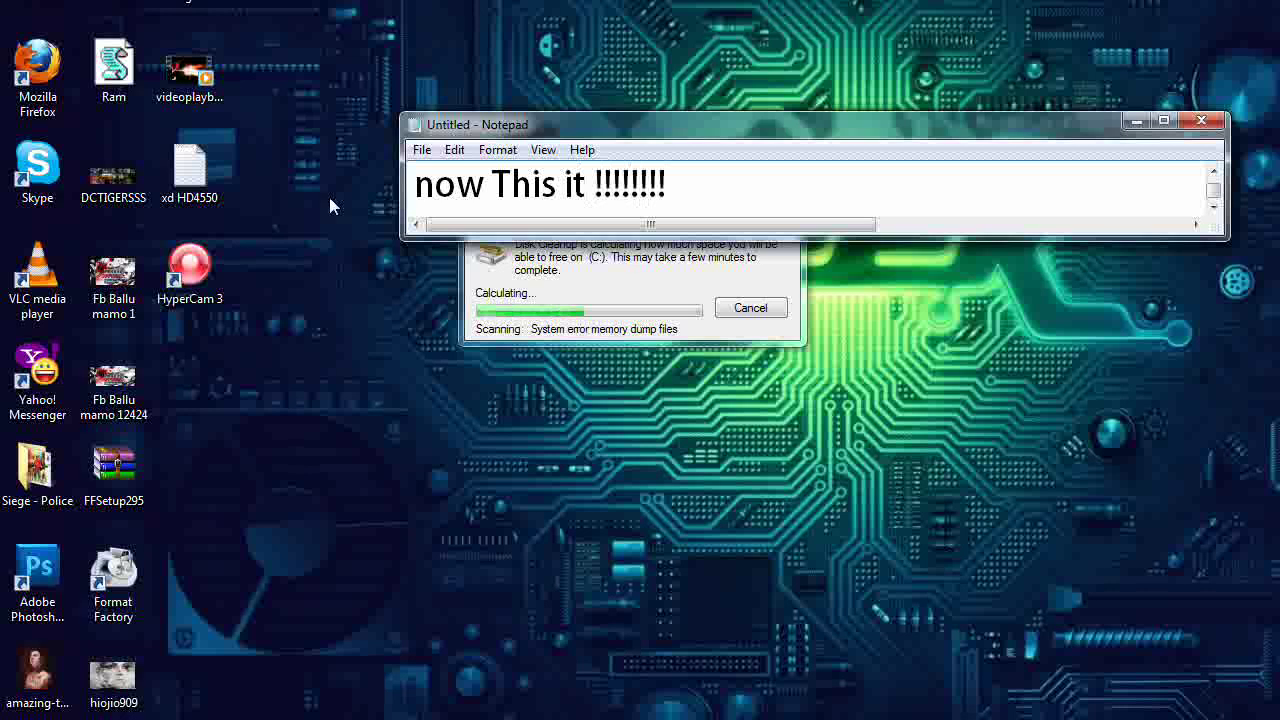
Replace the whole note with the line "Now You Can Check You Games Performance On"
key(ctrl+a)
key(BackSpace)
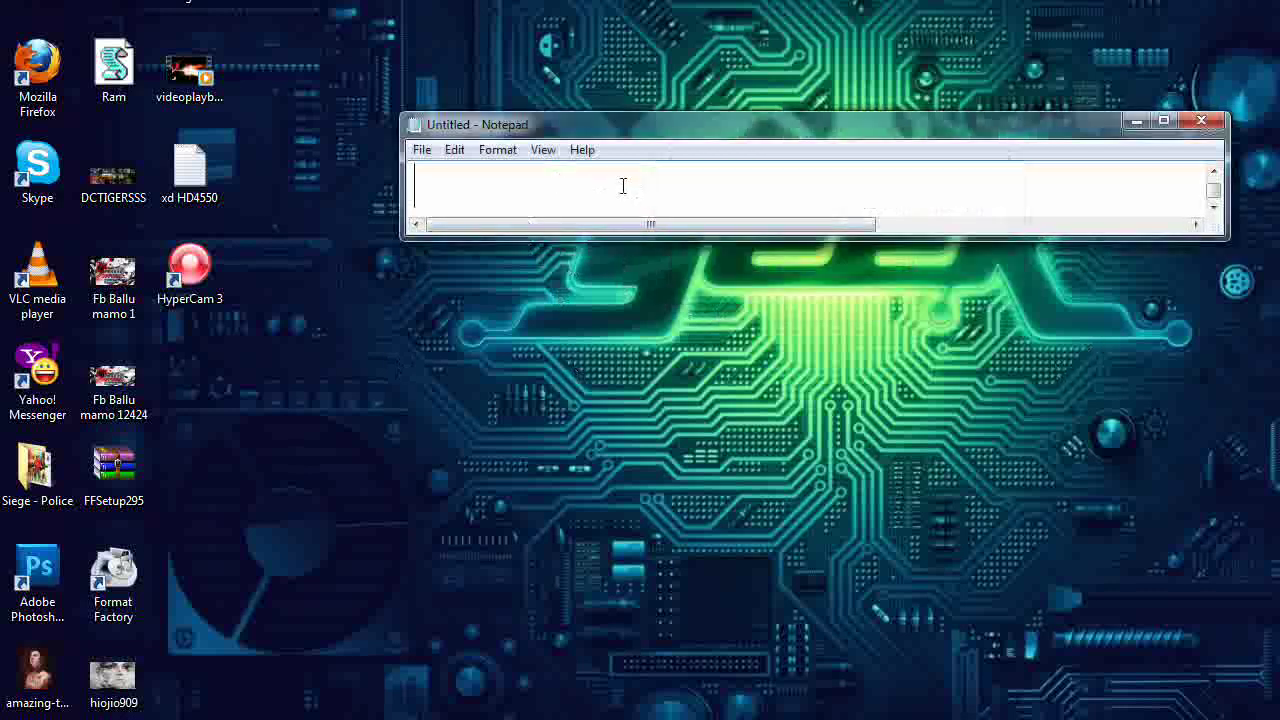
text(Now)
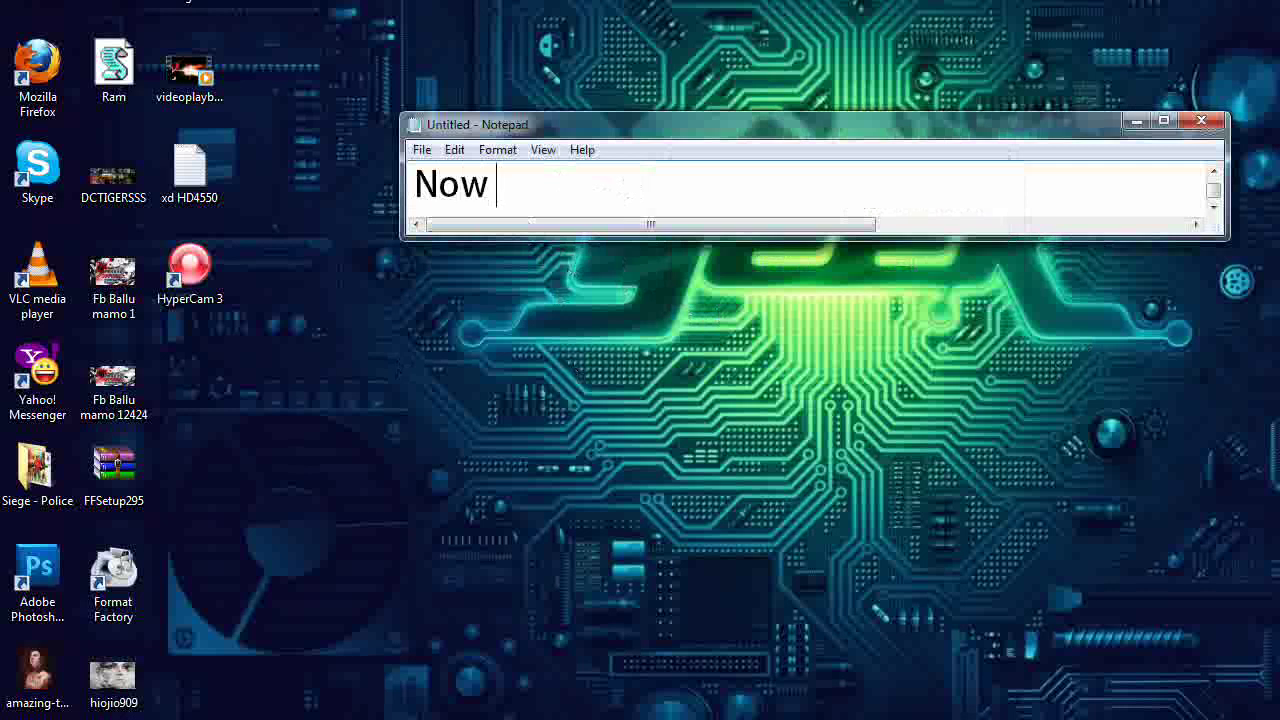
text( You )
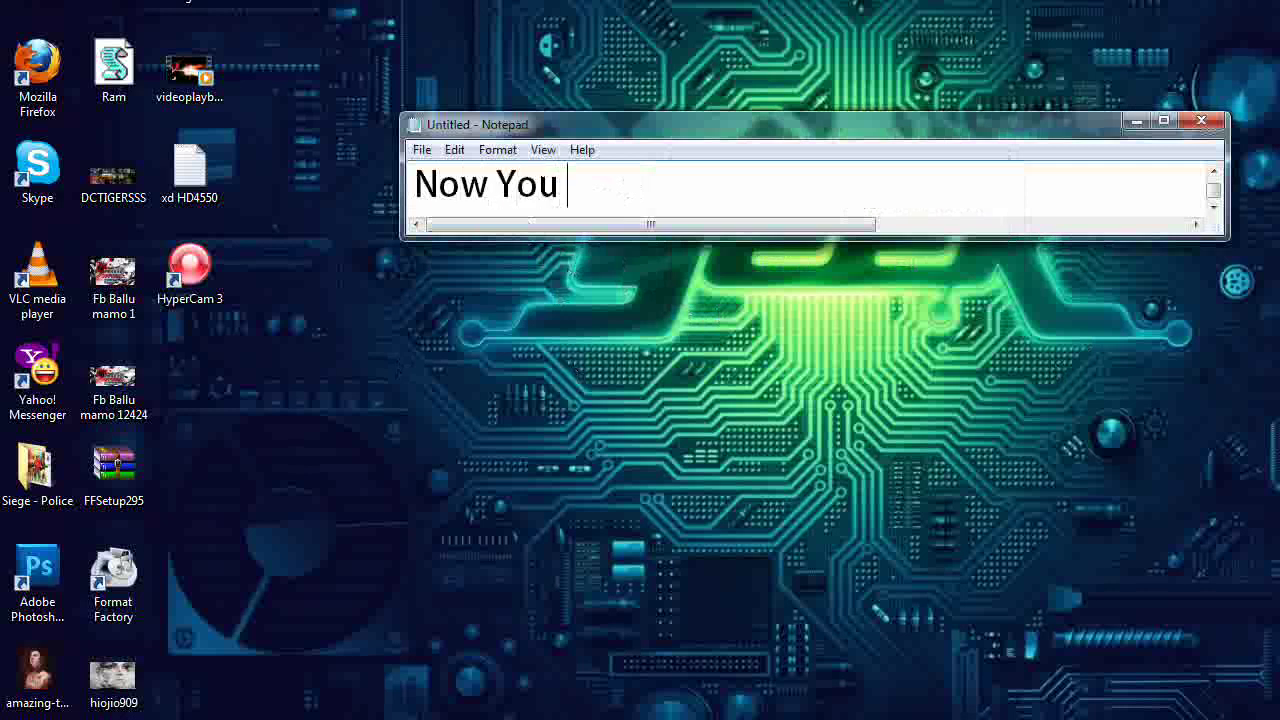
text(Can Check)
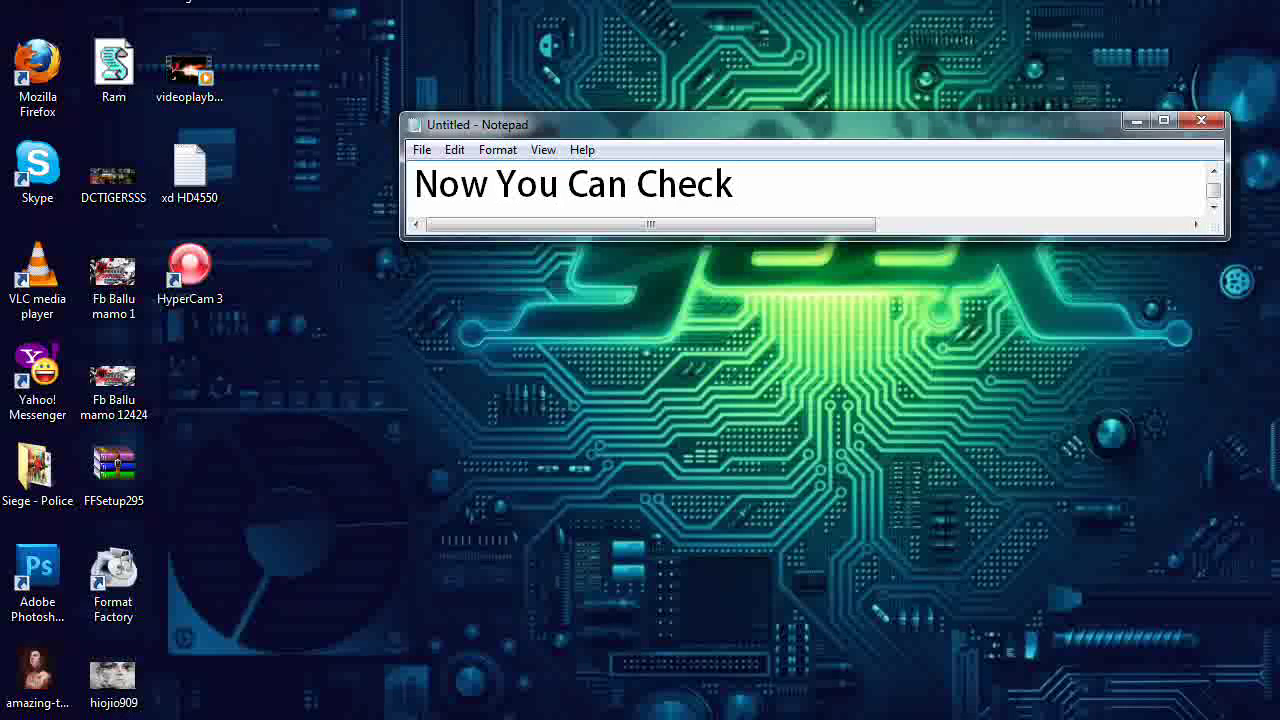
text( You Games )
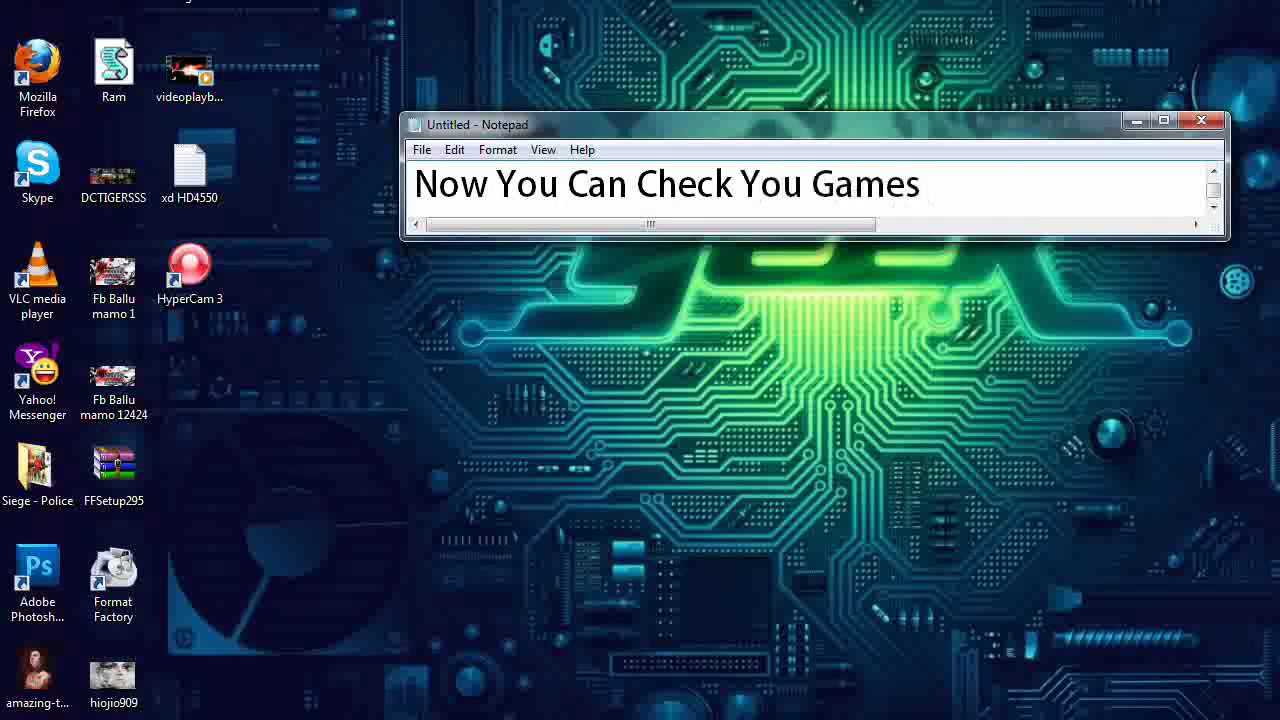
text(Performance)
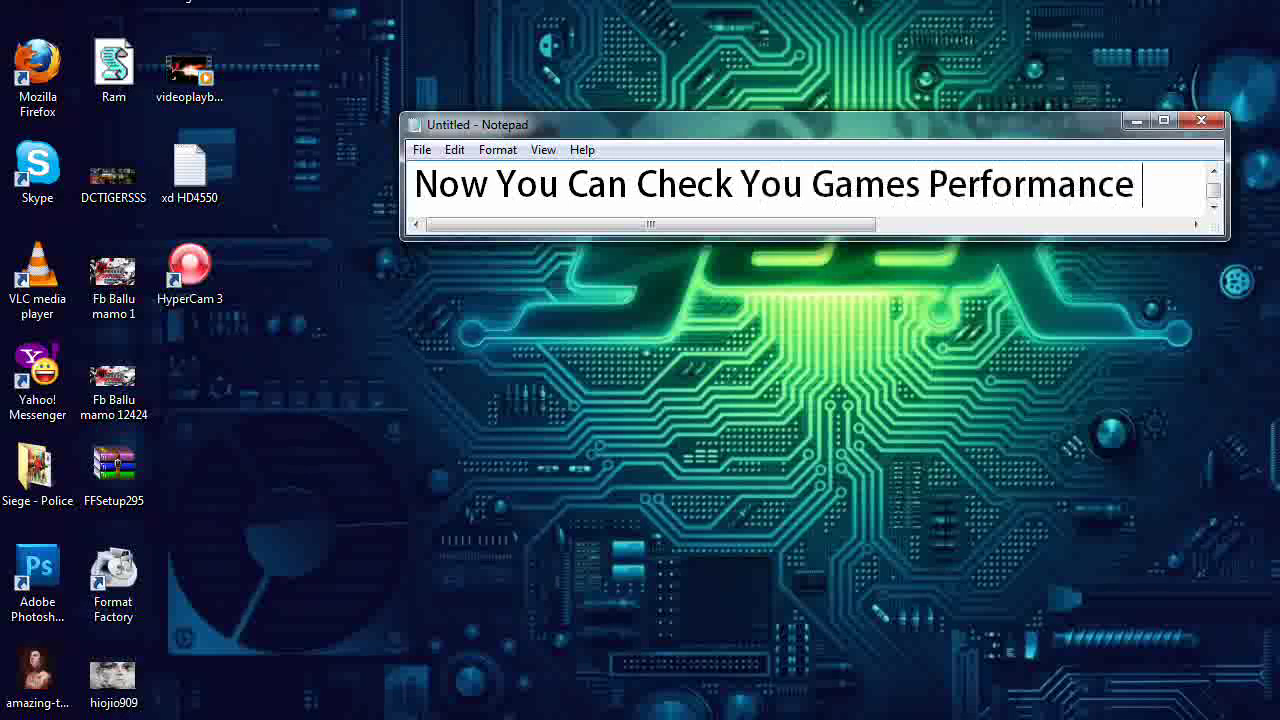
text( On)
Add a second line to the note reading "Windows 7 (x86 and x64)"
key(Return)
text(Windows)
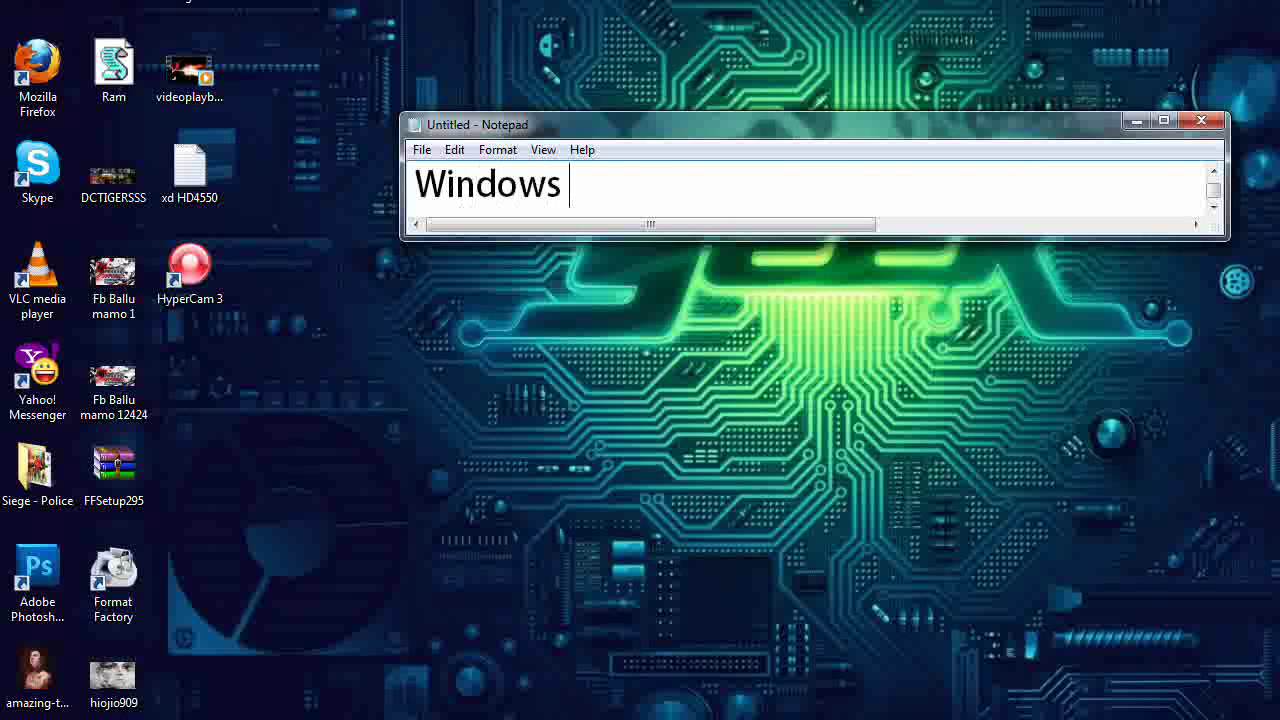
text( 7 (x86)
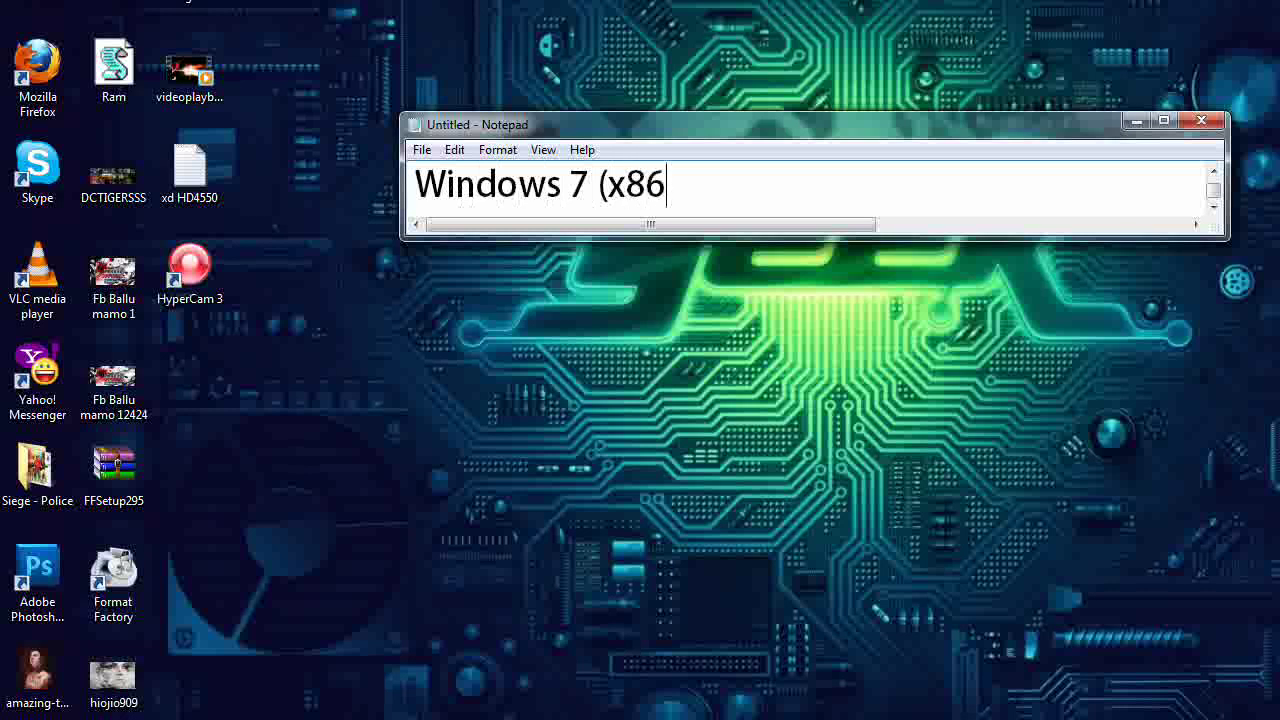
text( and )
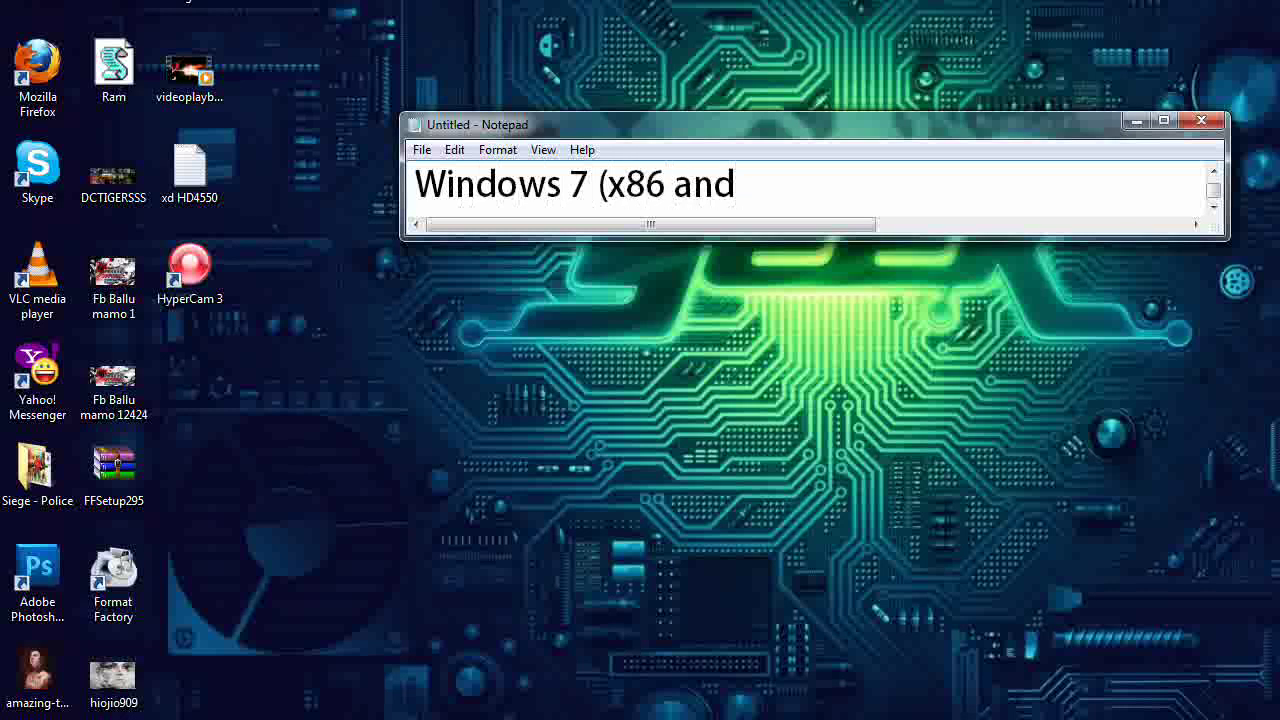
text(x64)
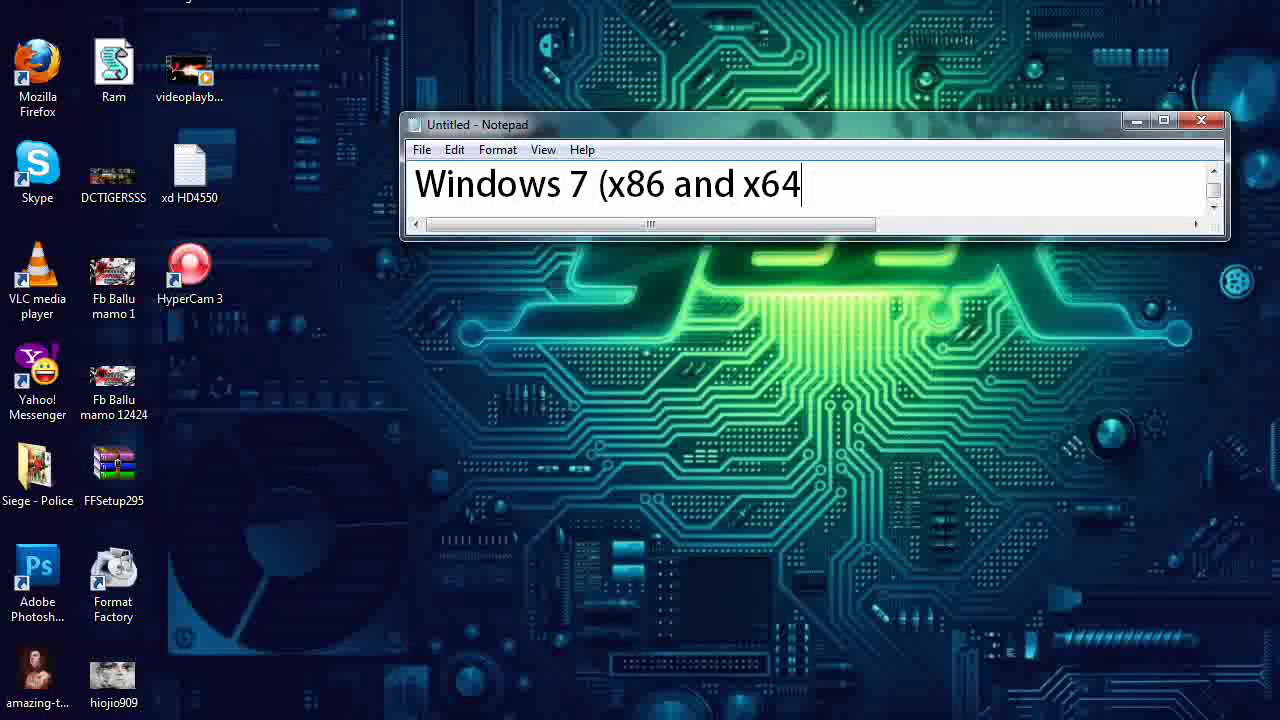
text())
Replace the note's entire text with "Plz Subscribe My Channel And Leave comment"
key(ctrl+a)
key(BackSpace)
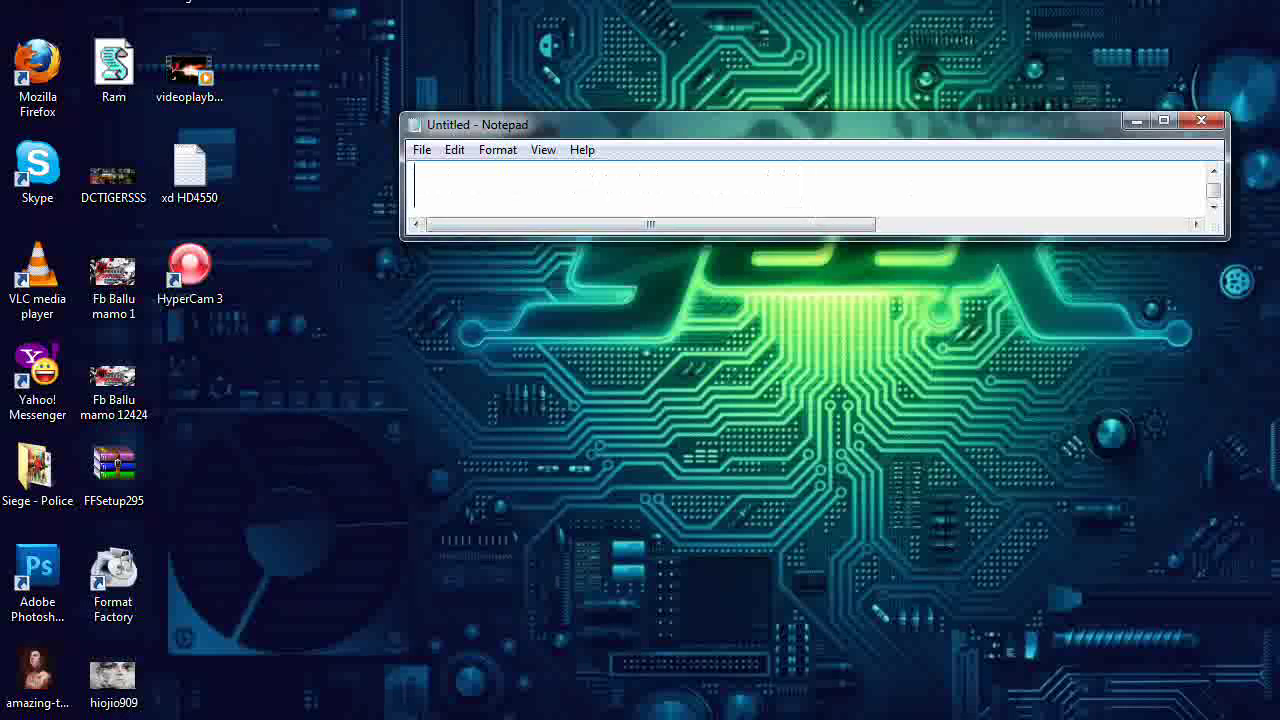
text(Plz S)
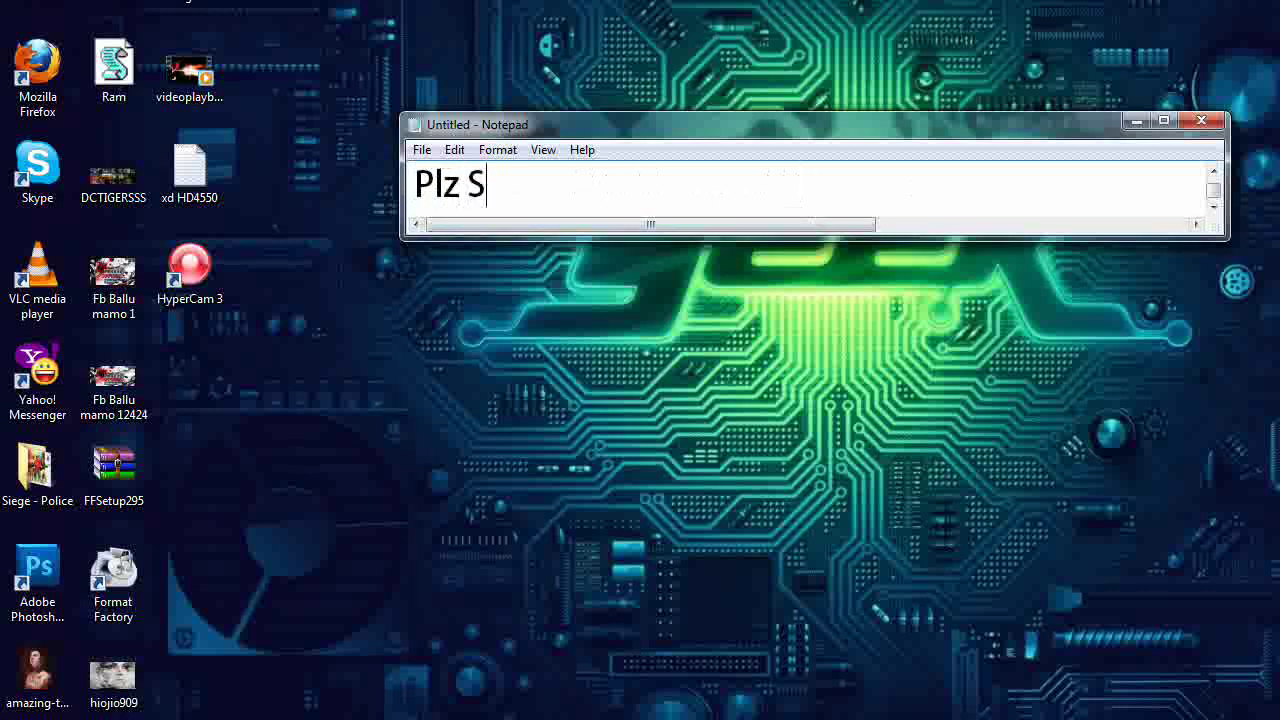
text(ubscri)
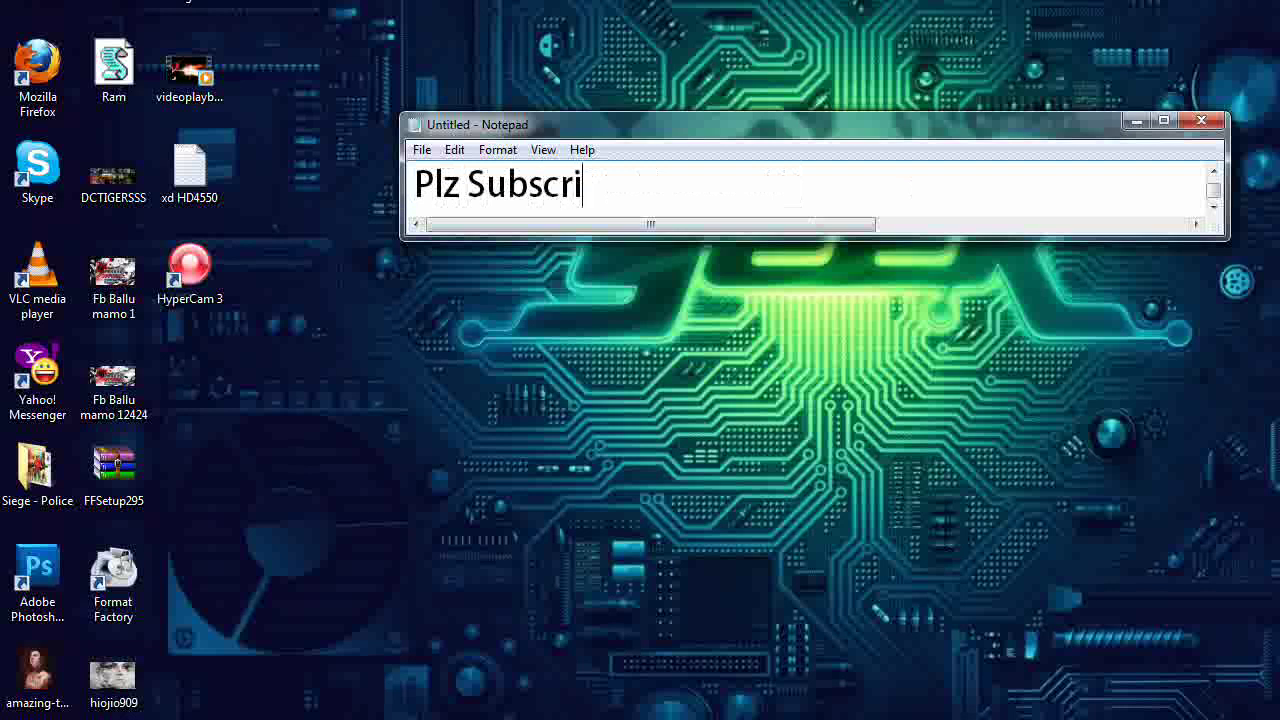
text(be My)
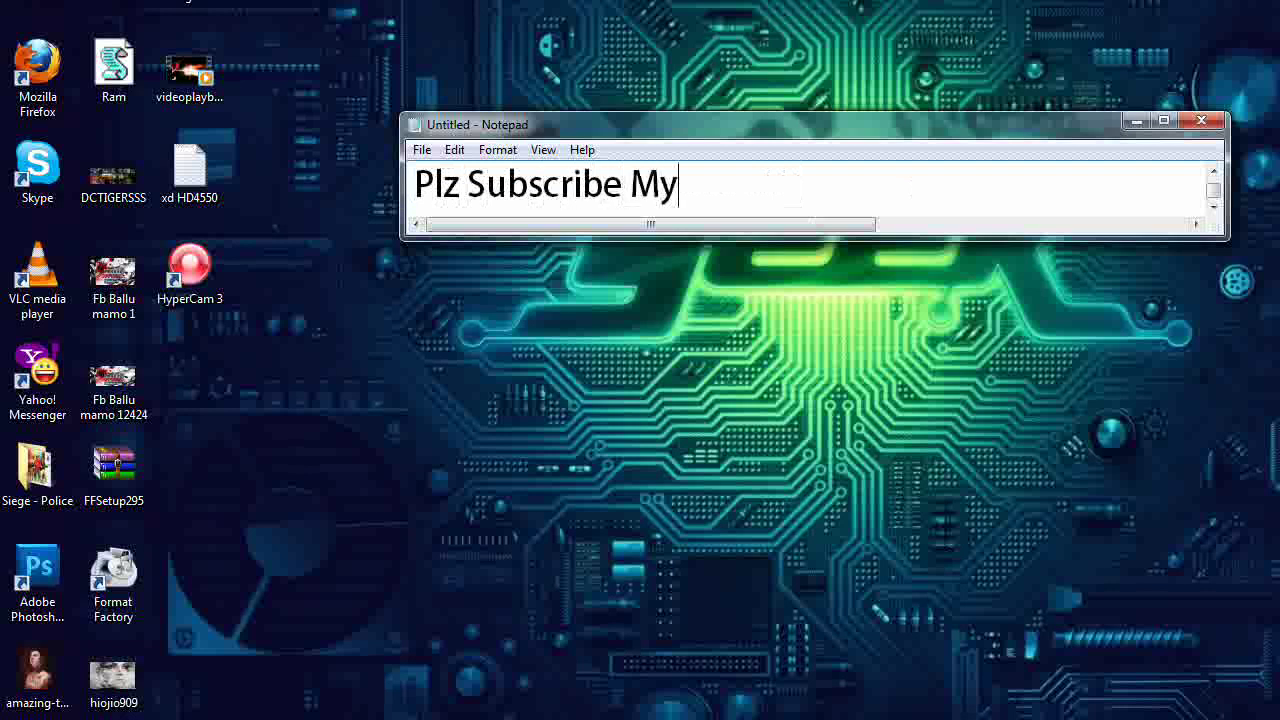
text( Channel And )
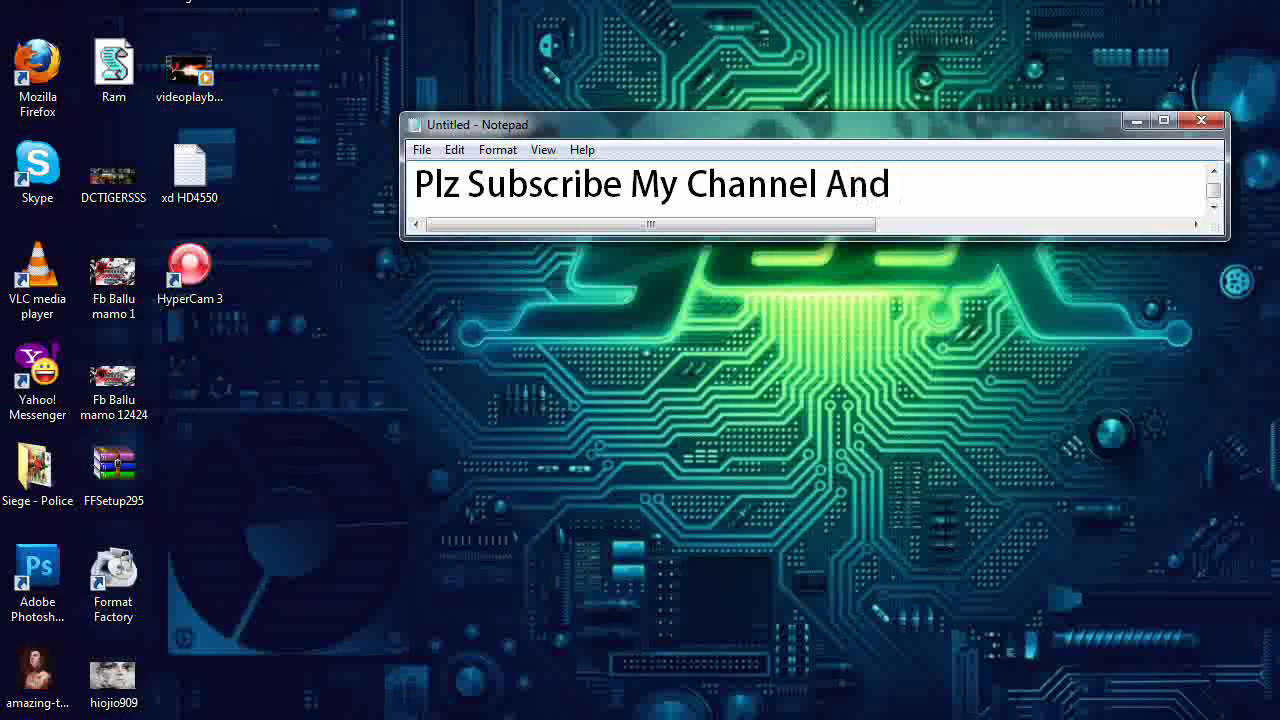
text(Leave )
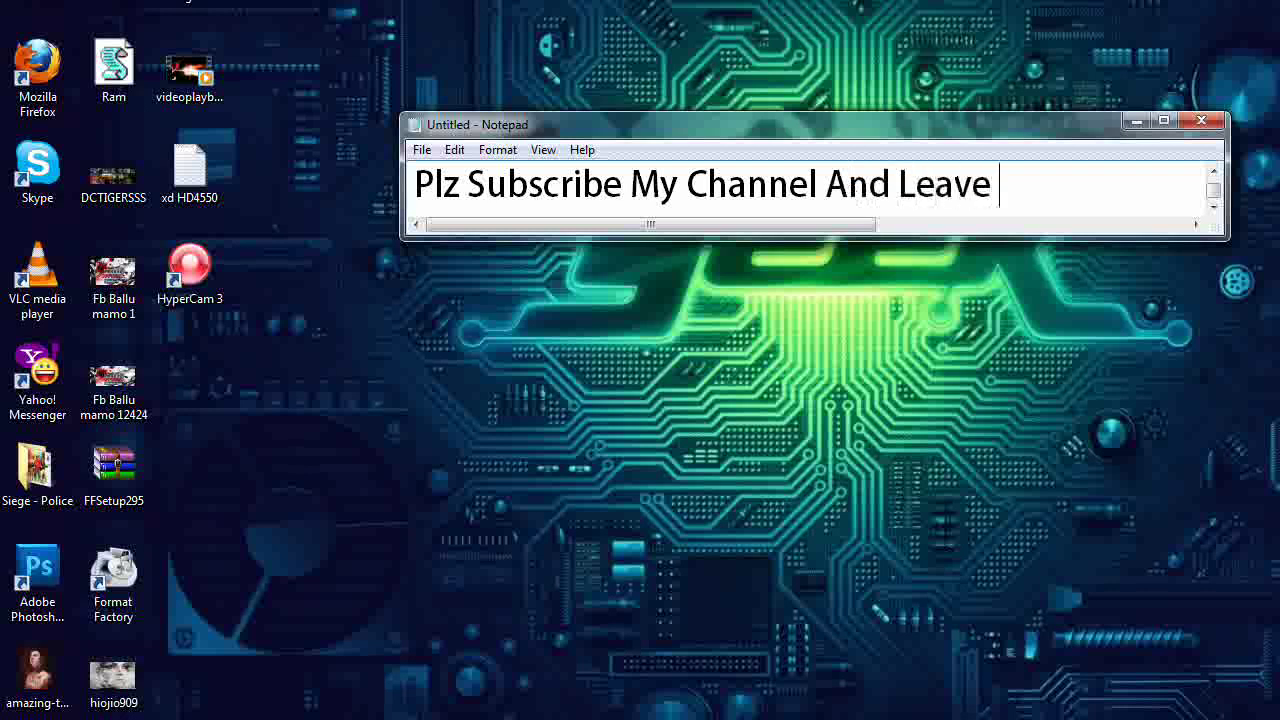
text(comment)
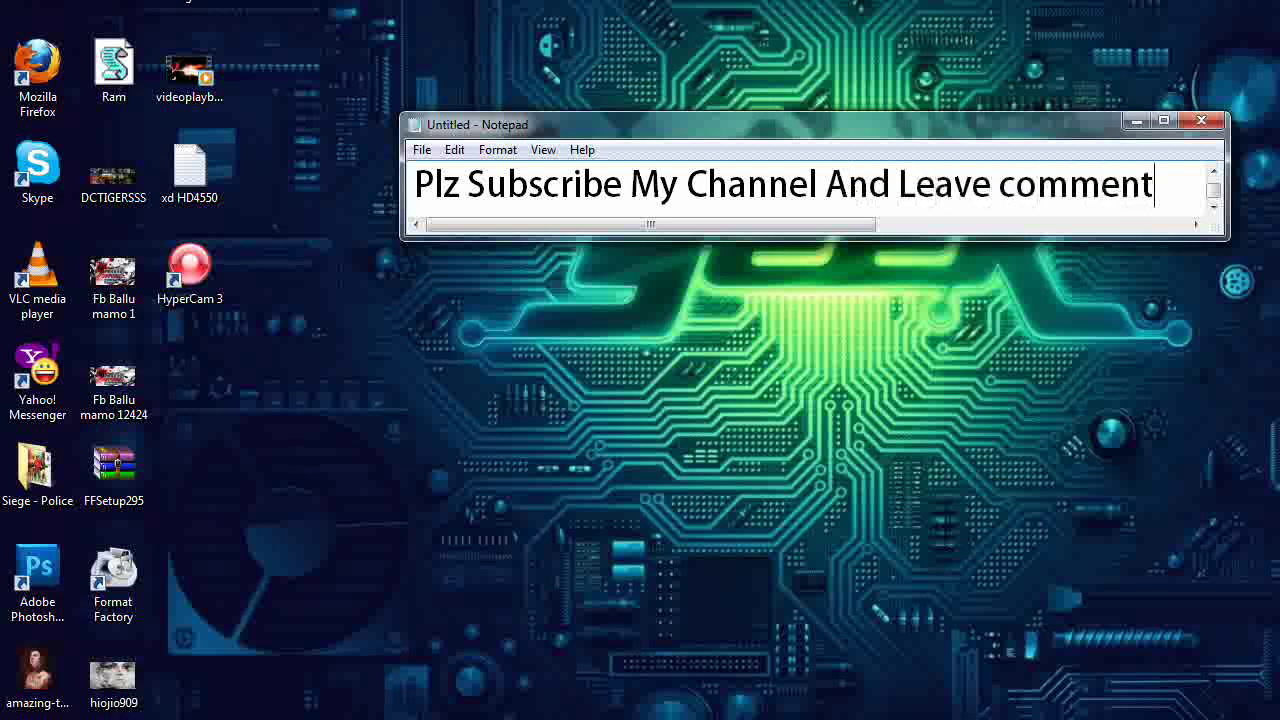
Clear the note and start a new message reading "for any pro"
key(ctrl+a)
key(BackSpace)
text(f)
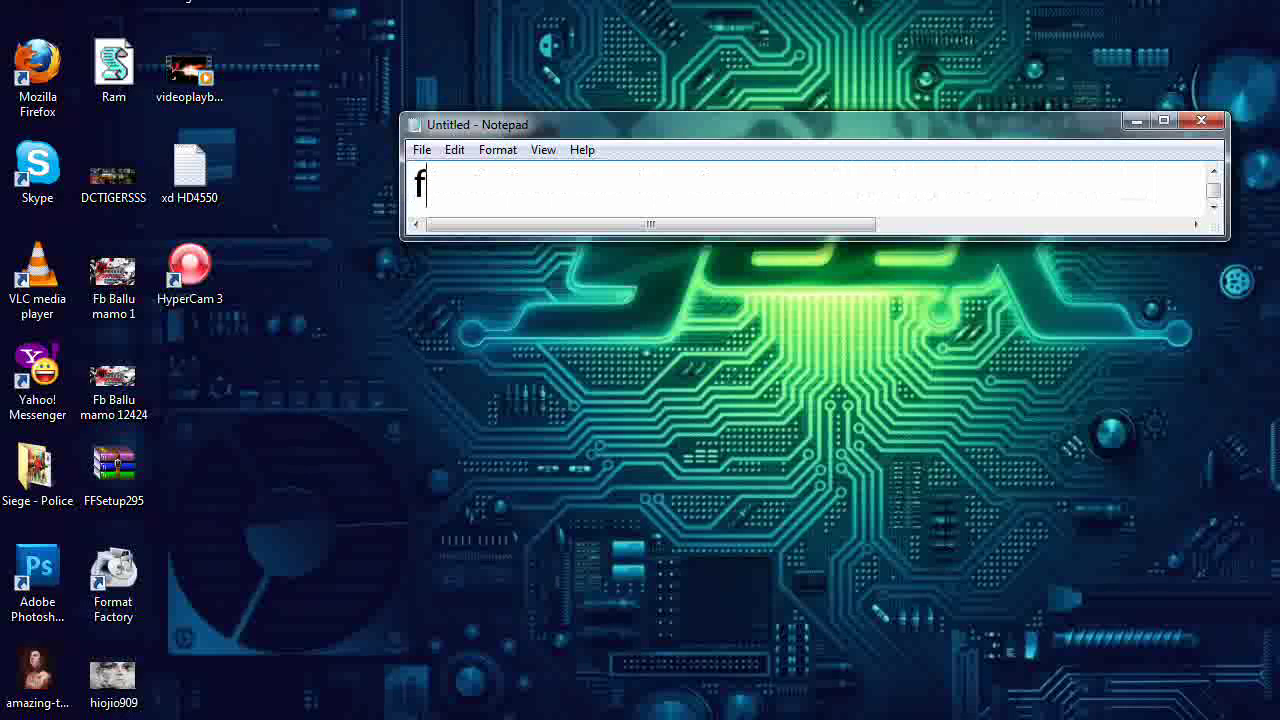
text(or any pro)
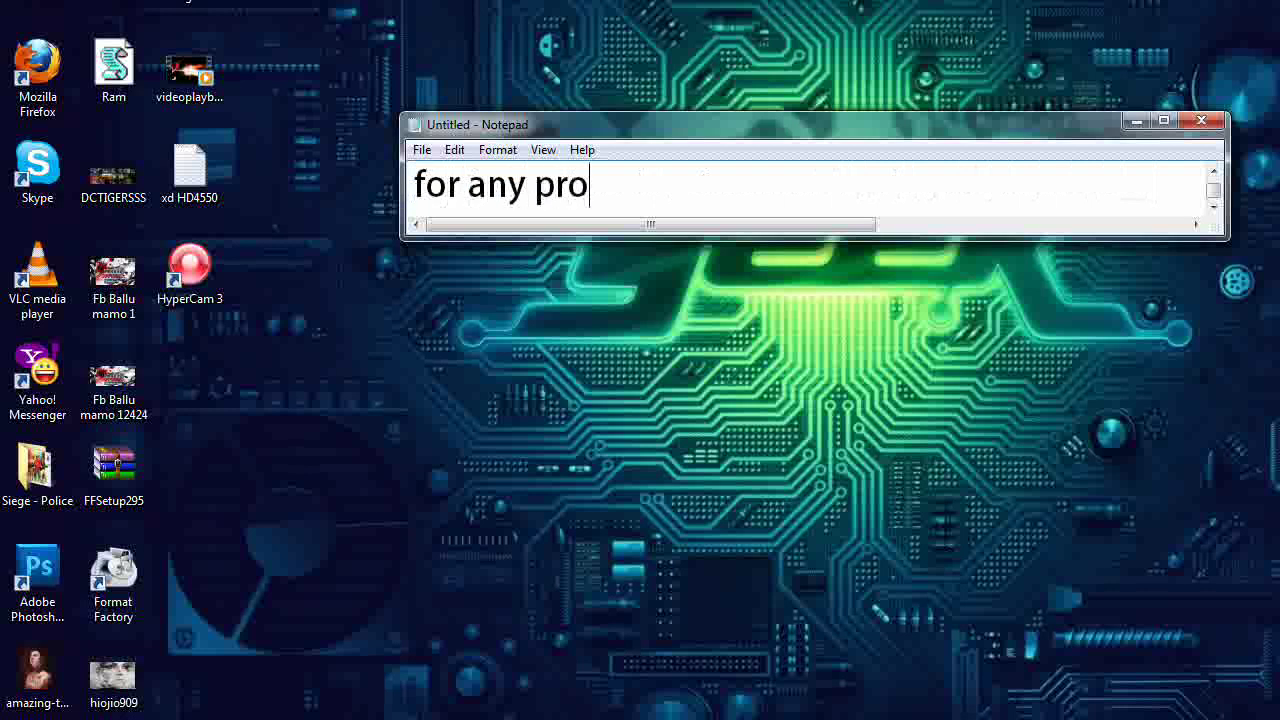
Replace the note's text with the closing message "Thanks 4 watch"
key(ctrl+a)
key(BackSpace)
text(Than)
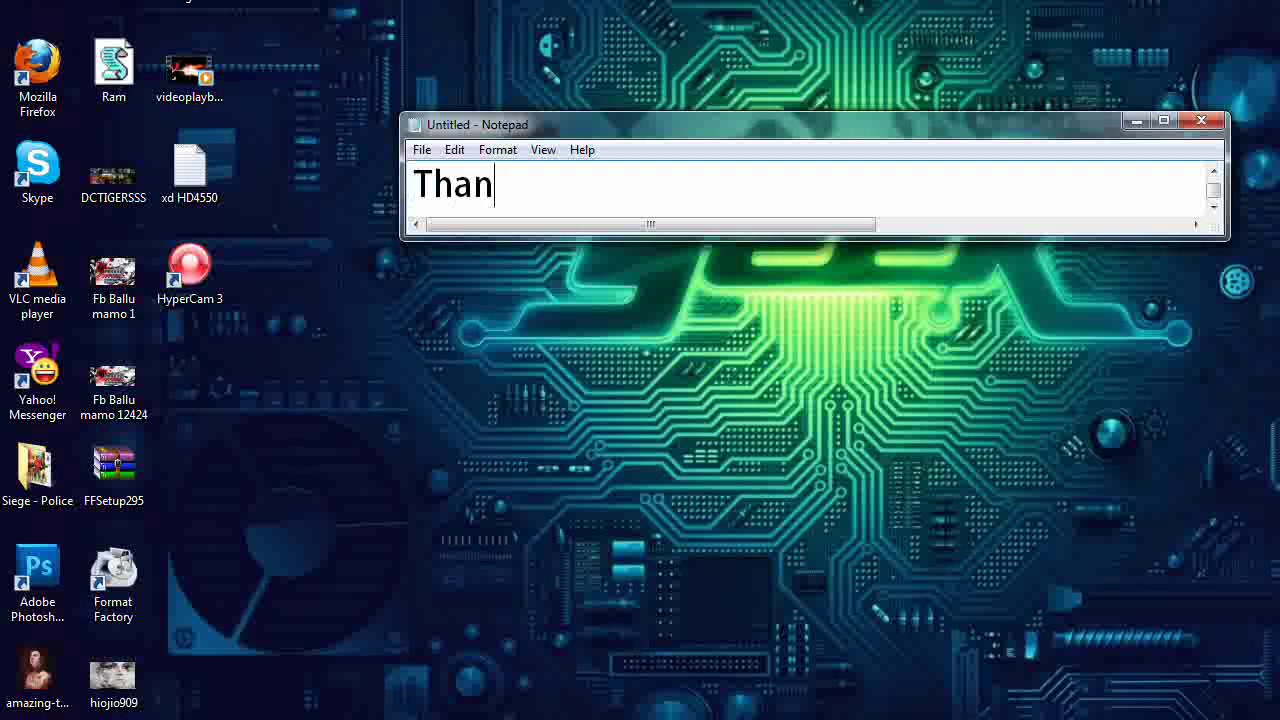
text(ks 4 watch)
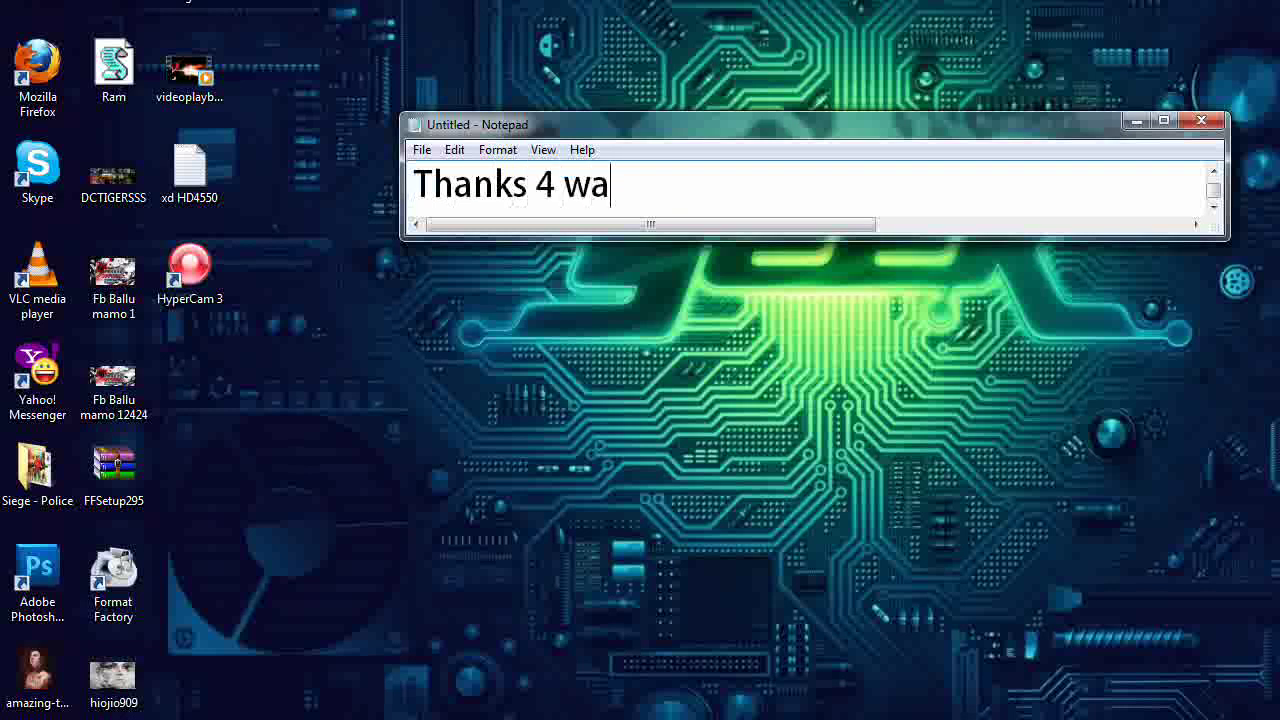